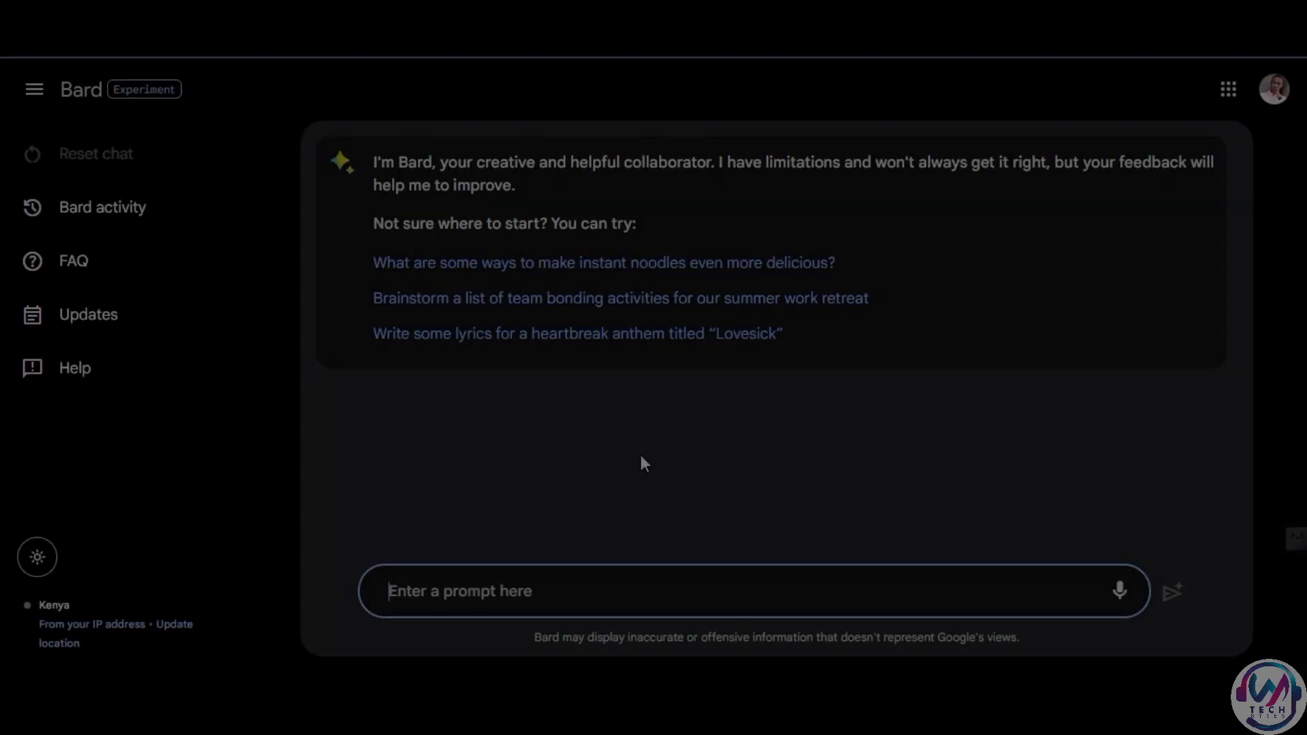
# Step: Ask Bard for a table of Samsung versus iPhone US market share from 2011 to 2023
pyautogui.click(565, 603)
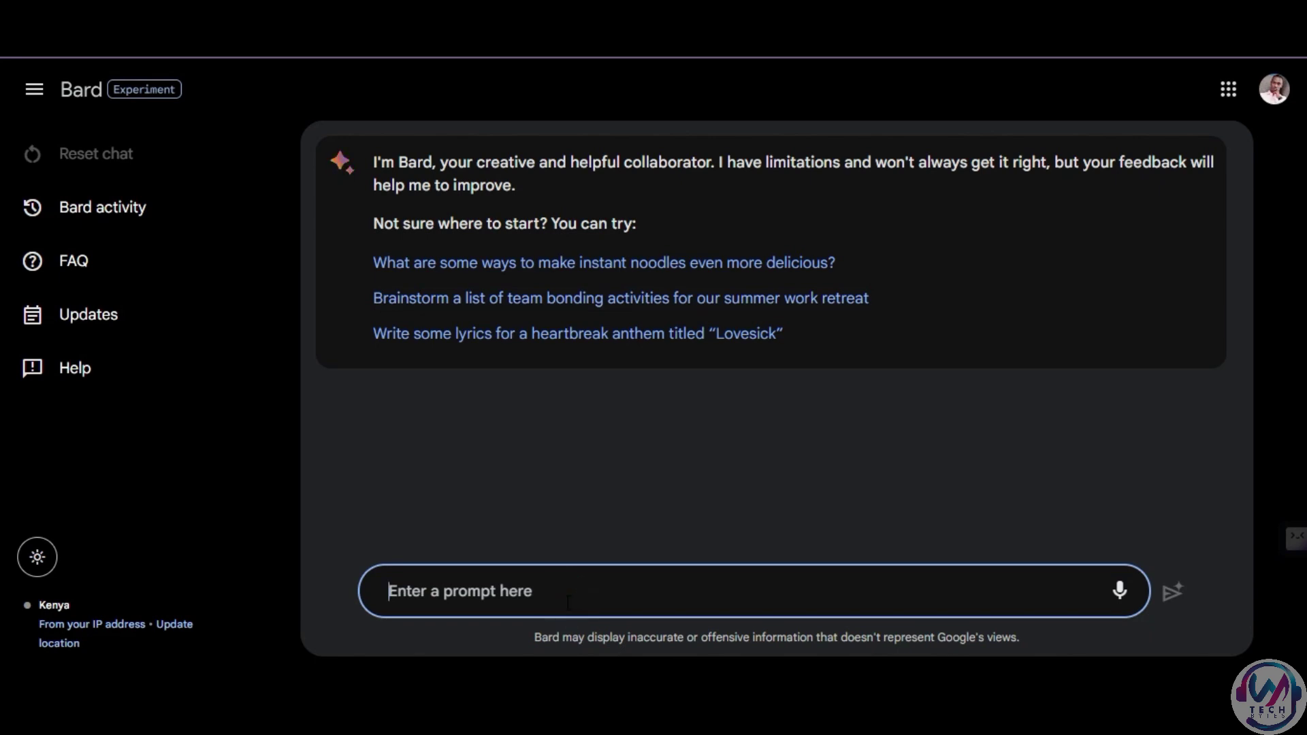
pyautogui.write('Generate a table')
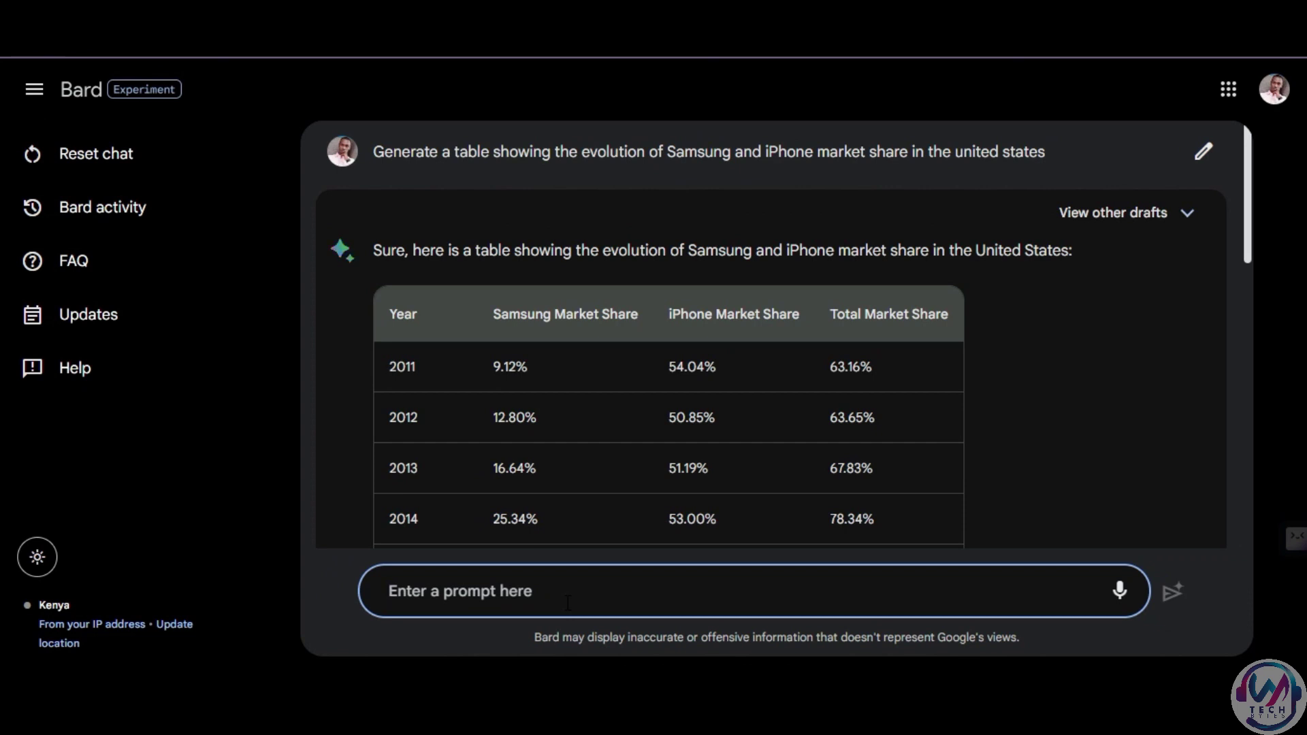
pyautogui.scroll(-5, 760, 351)
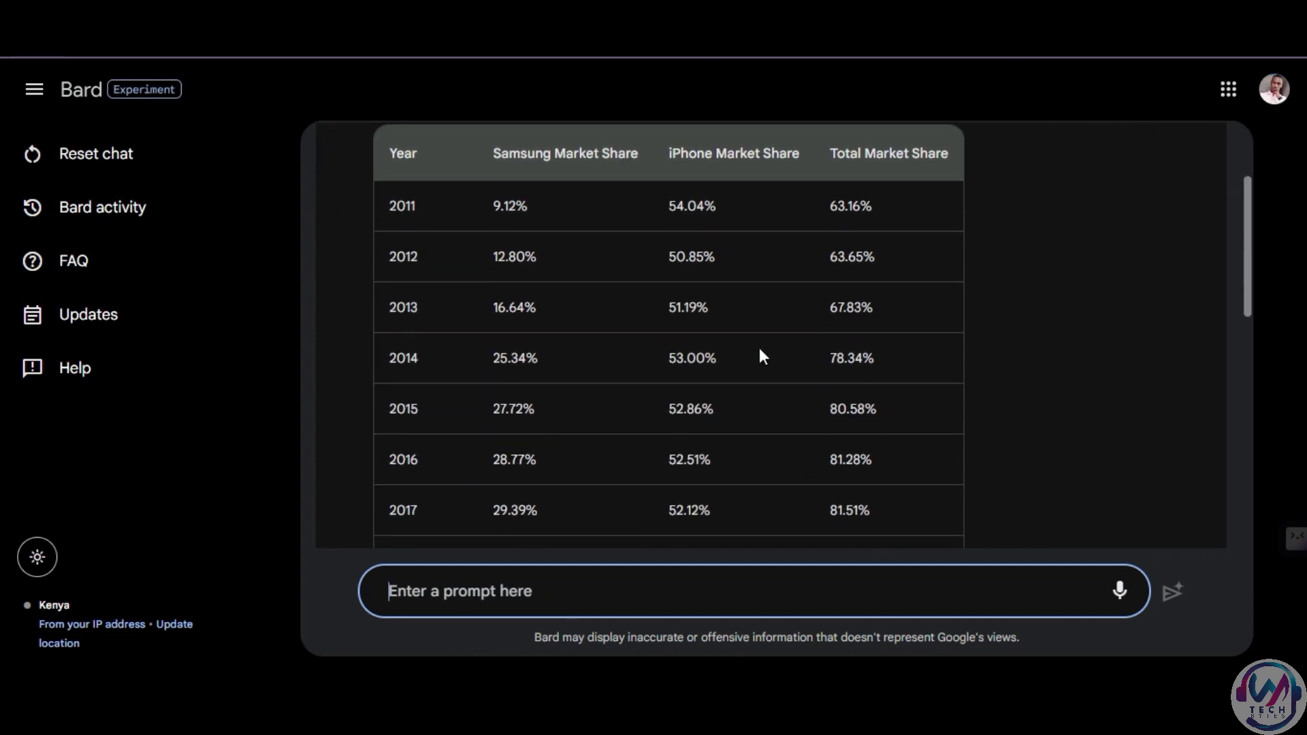
pyautogui.scroll(-4, 760, 350)
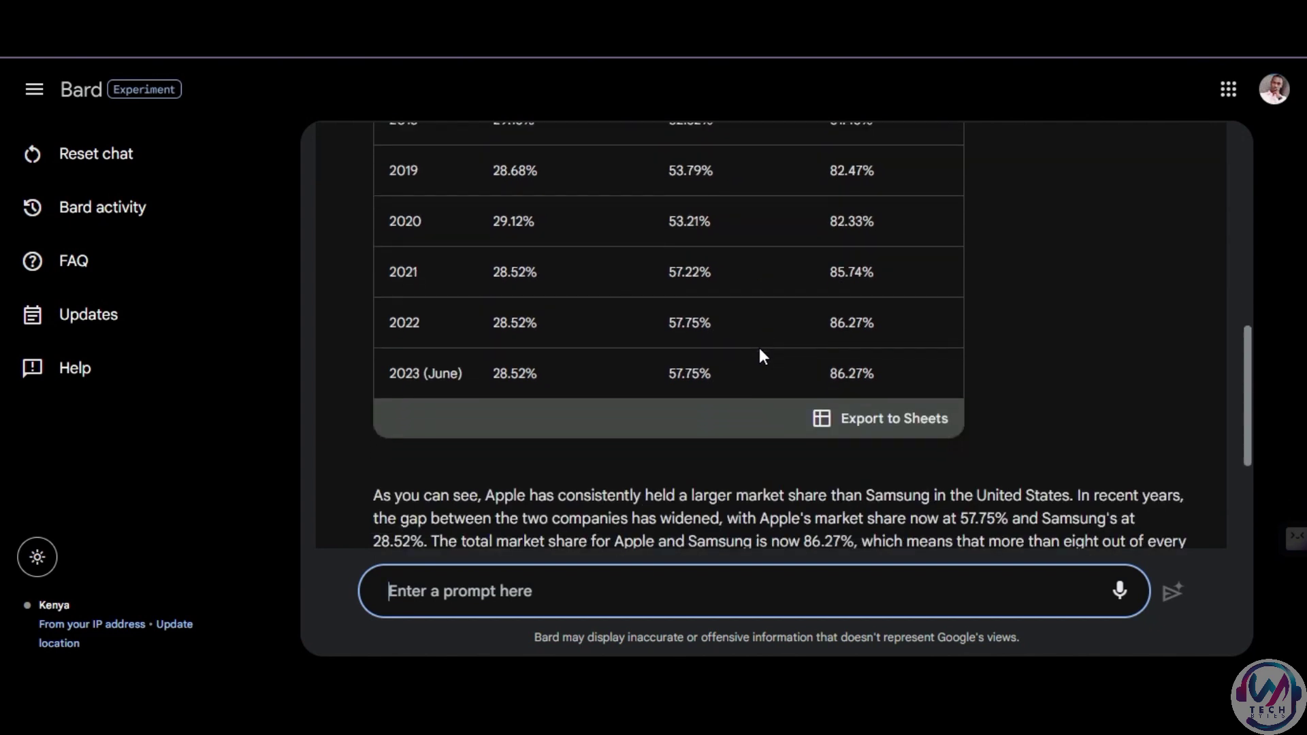
# Step: Export the market share table to a new Google Sheets spreadsheet
pyautogui.click(881, 419)
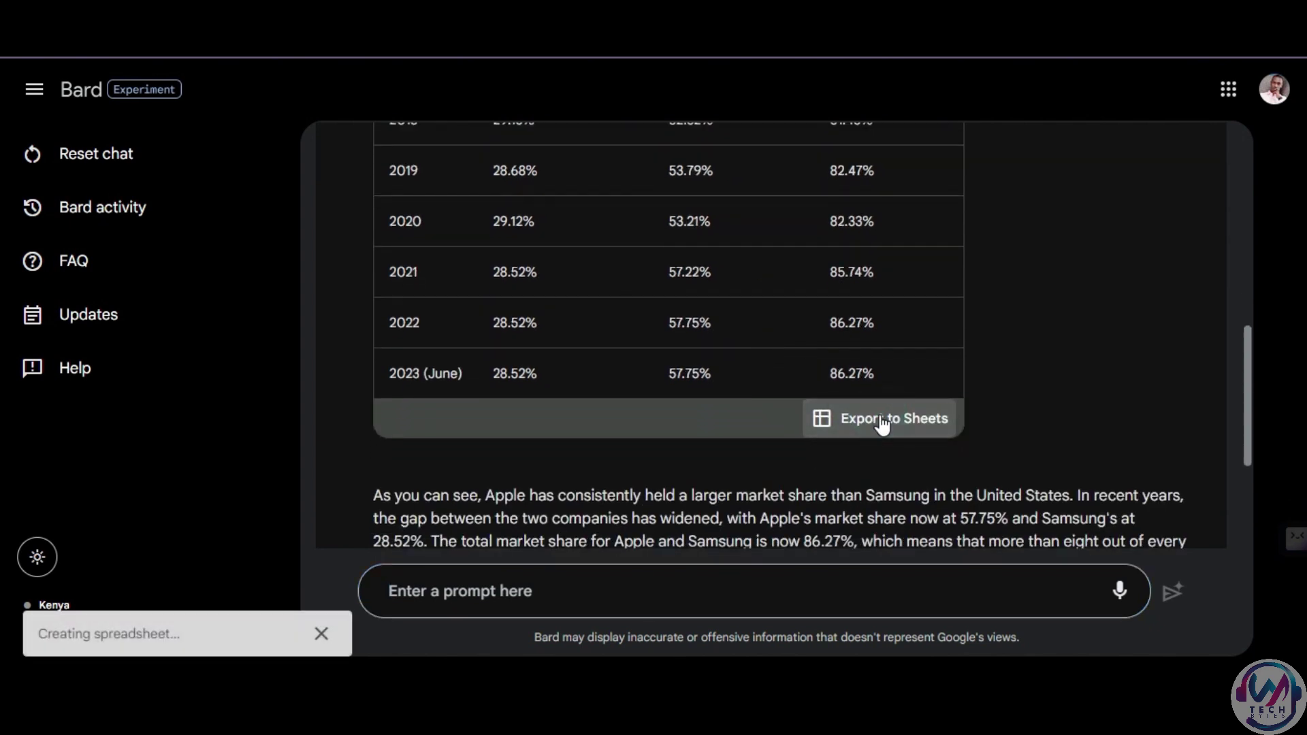
pyautogui.scroll(-3, 883, 424)
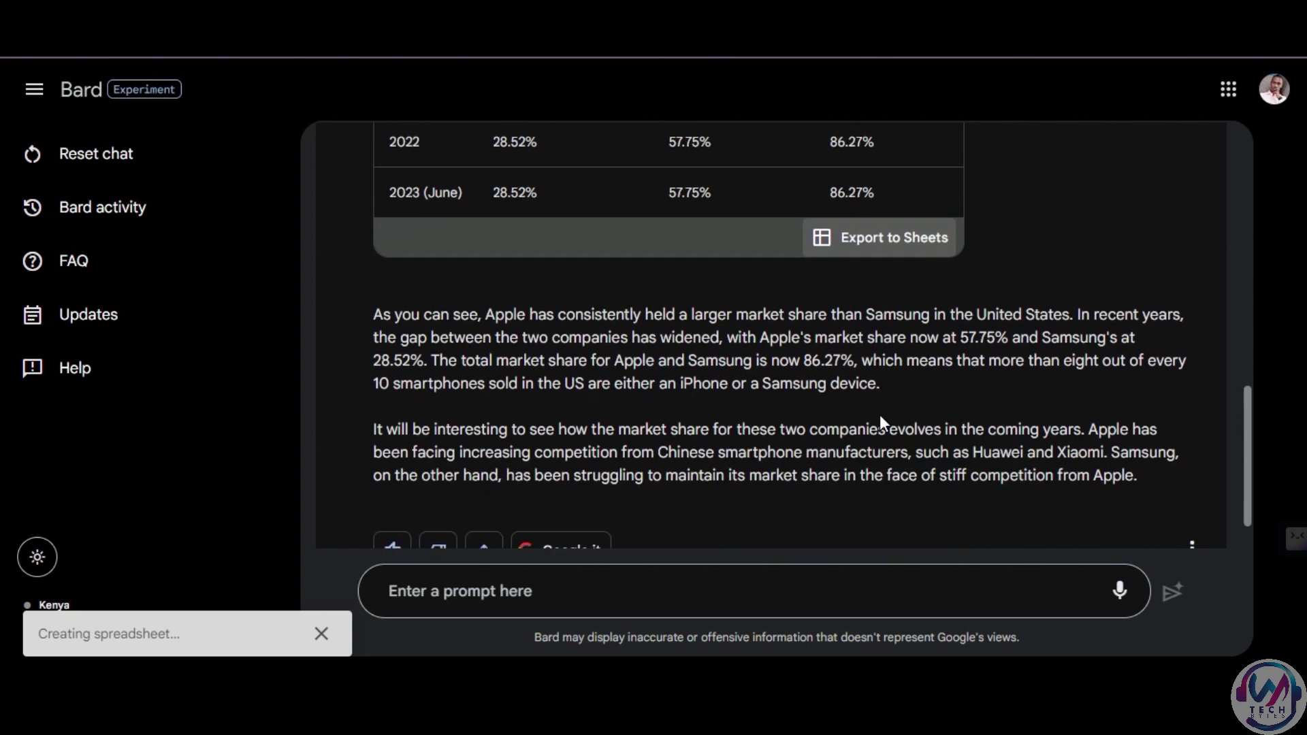
pyautogui.scroll(3, 882, 419)
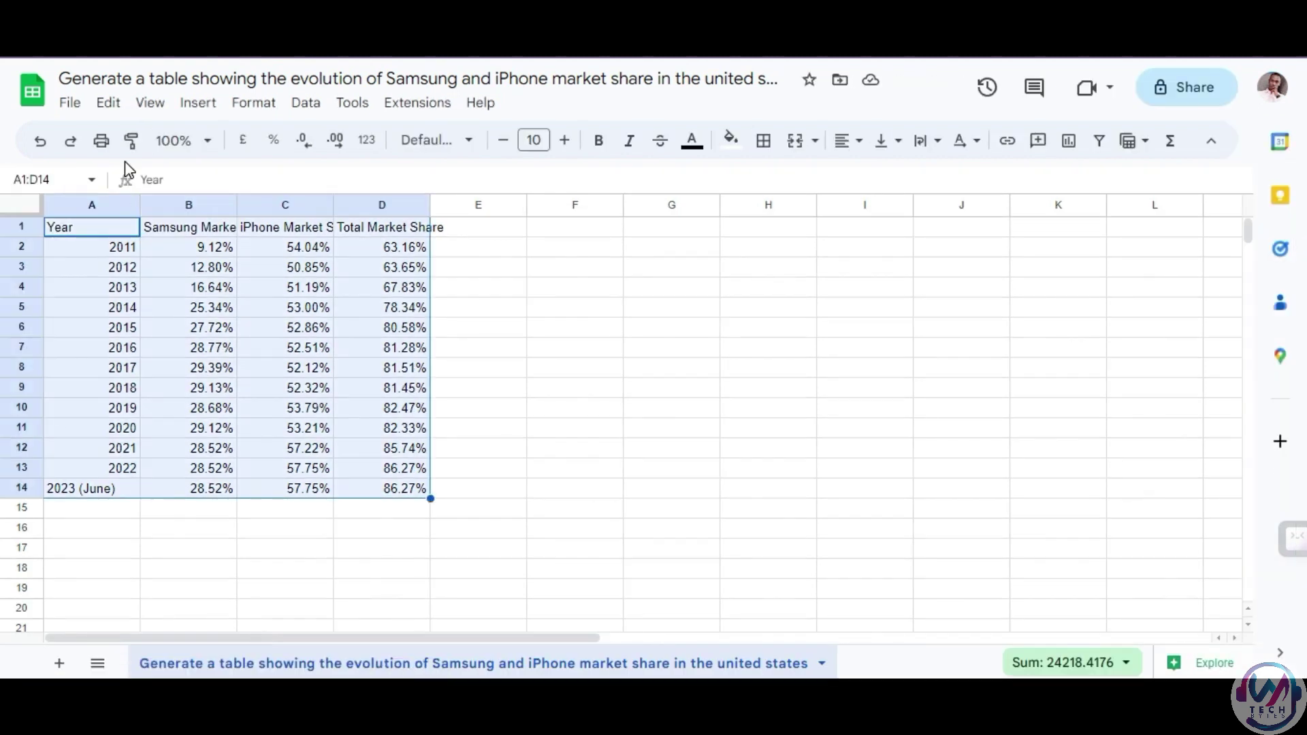
# Step: Insert a market share line chart beside the data at column E, removing the Total Market Share series
pyautogui.click(205, 106)
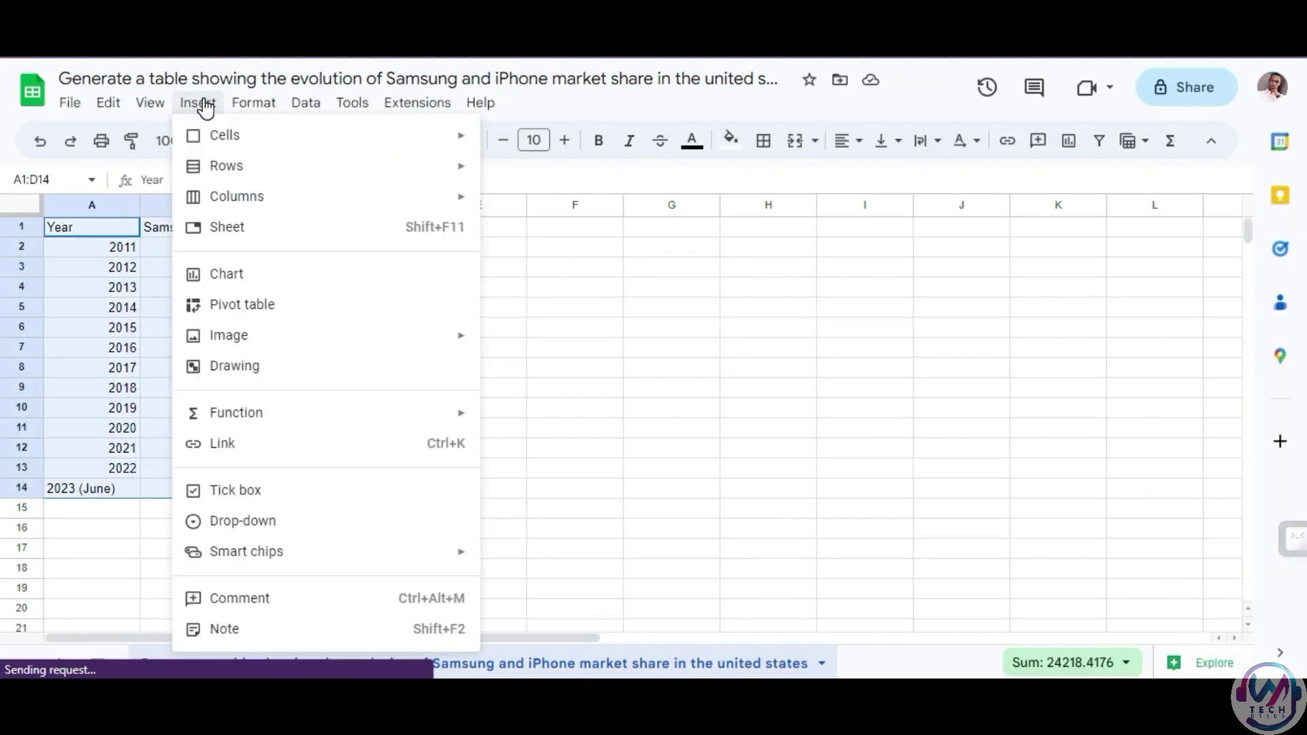
pyautogui.click(286, 285)
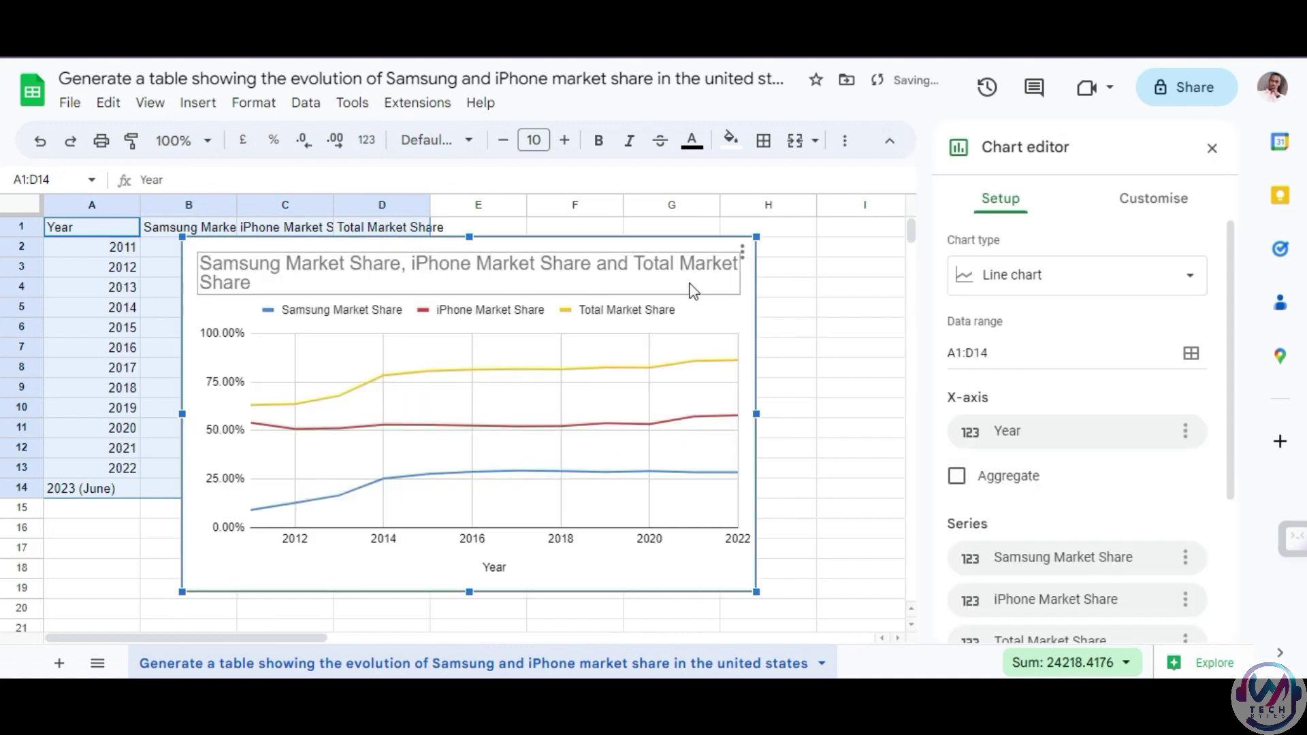
pyautogui.moveTo(479, 241); pyautogui.dragTo(744, 251)
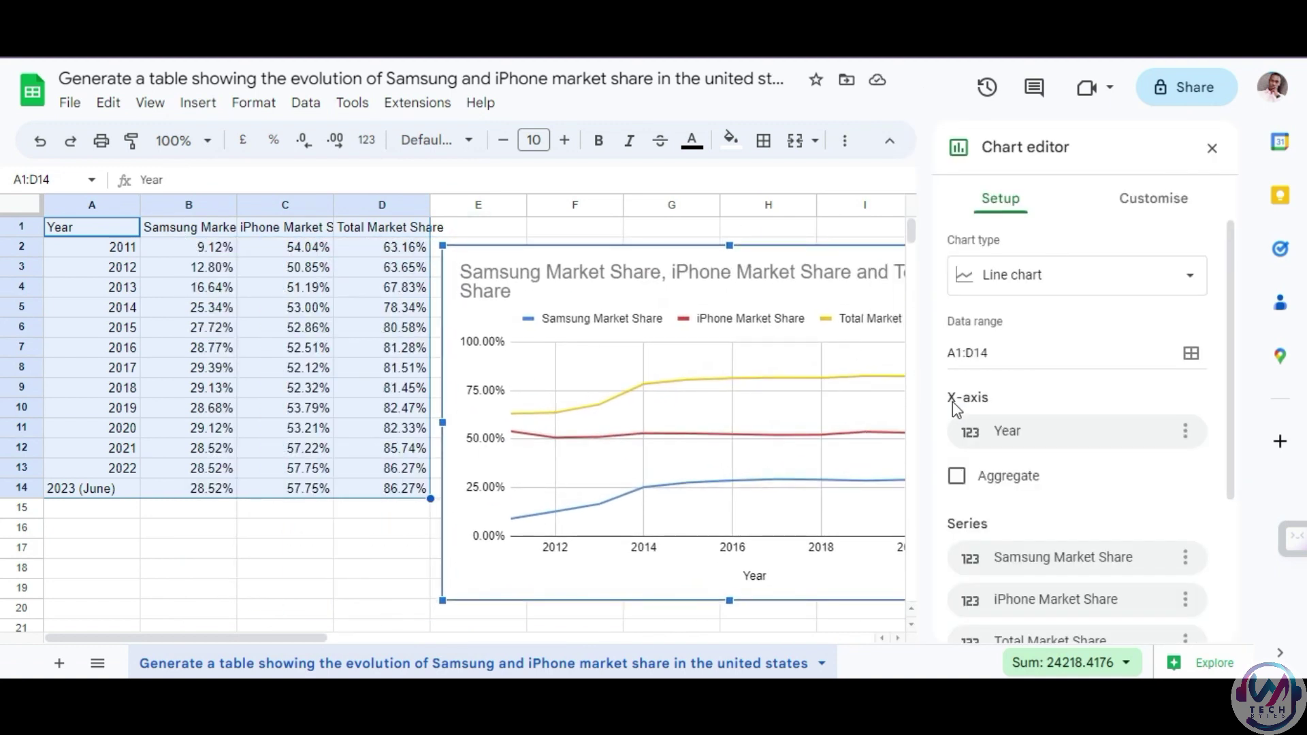
pyautogui.scroll(-2, 1067, 529)
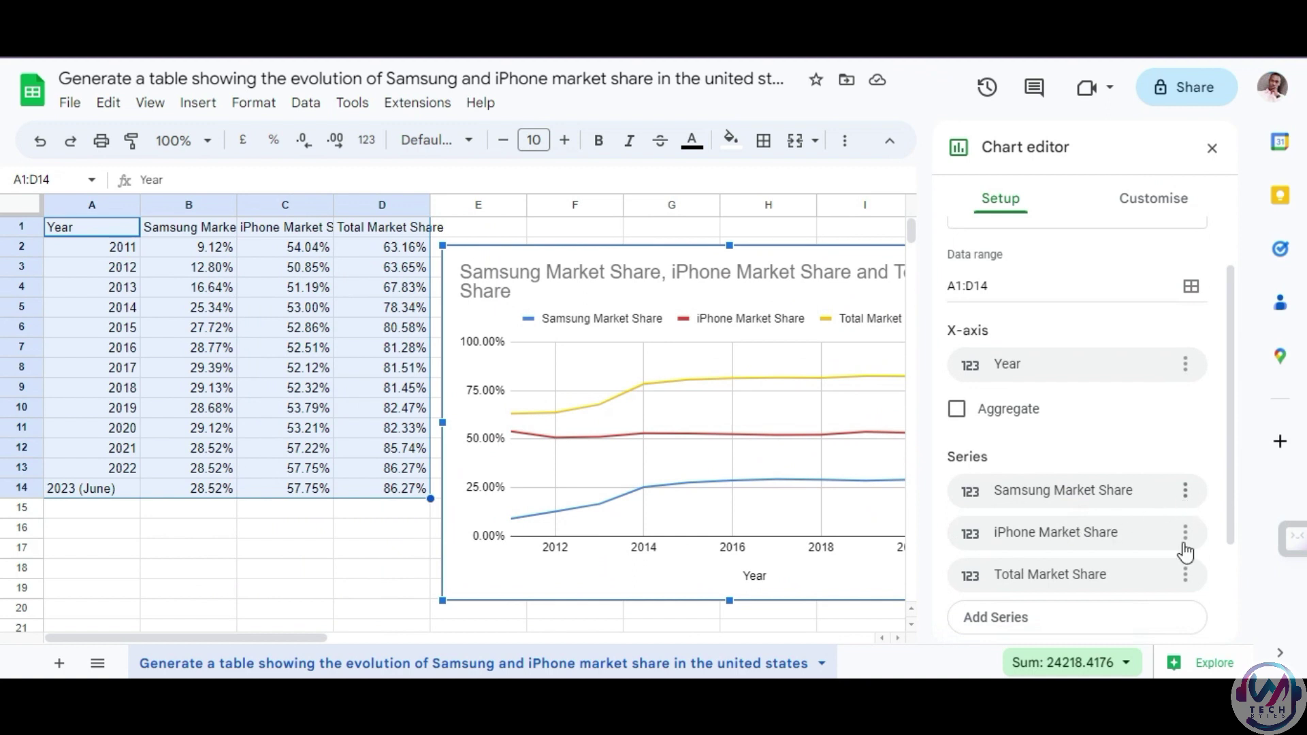
pyautogui.click(1187, 576)
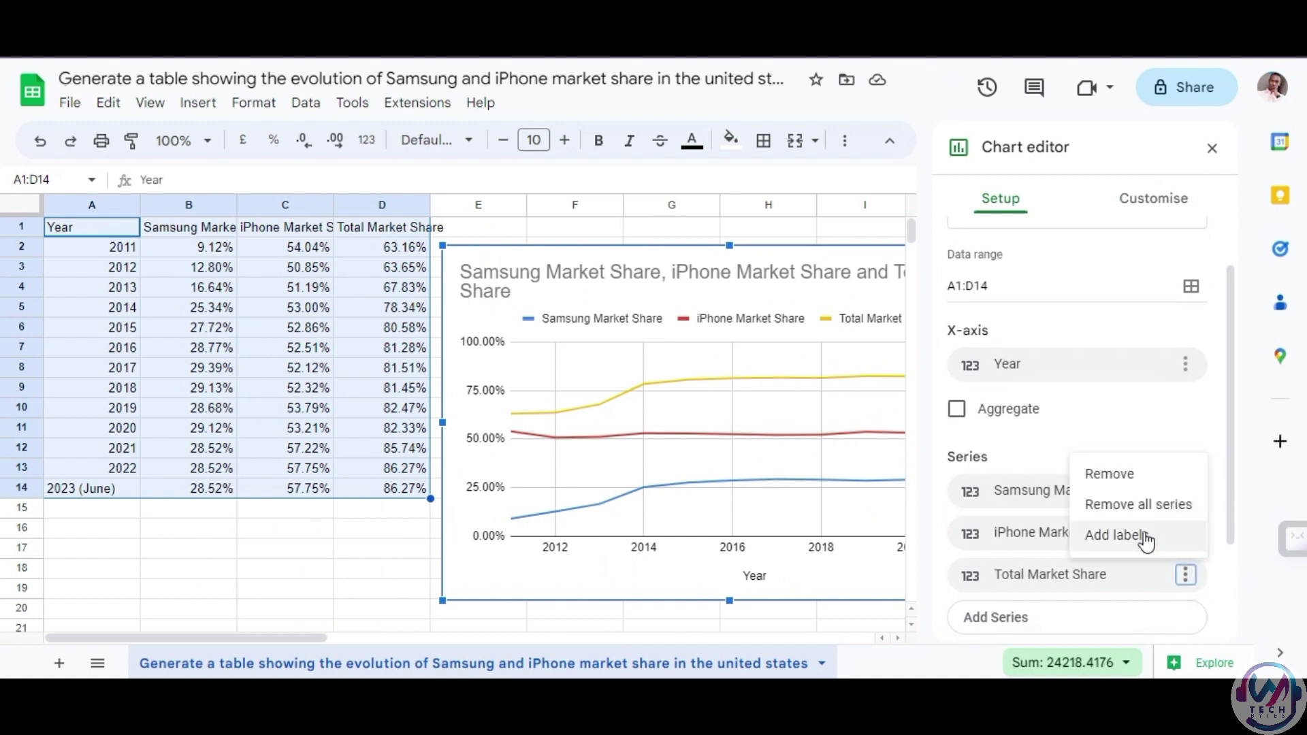
pyautogui.click(1132, 489)
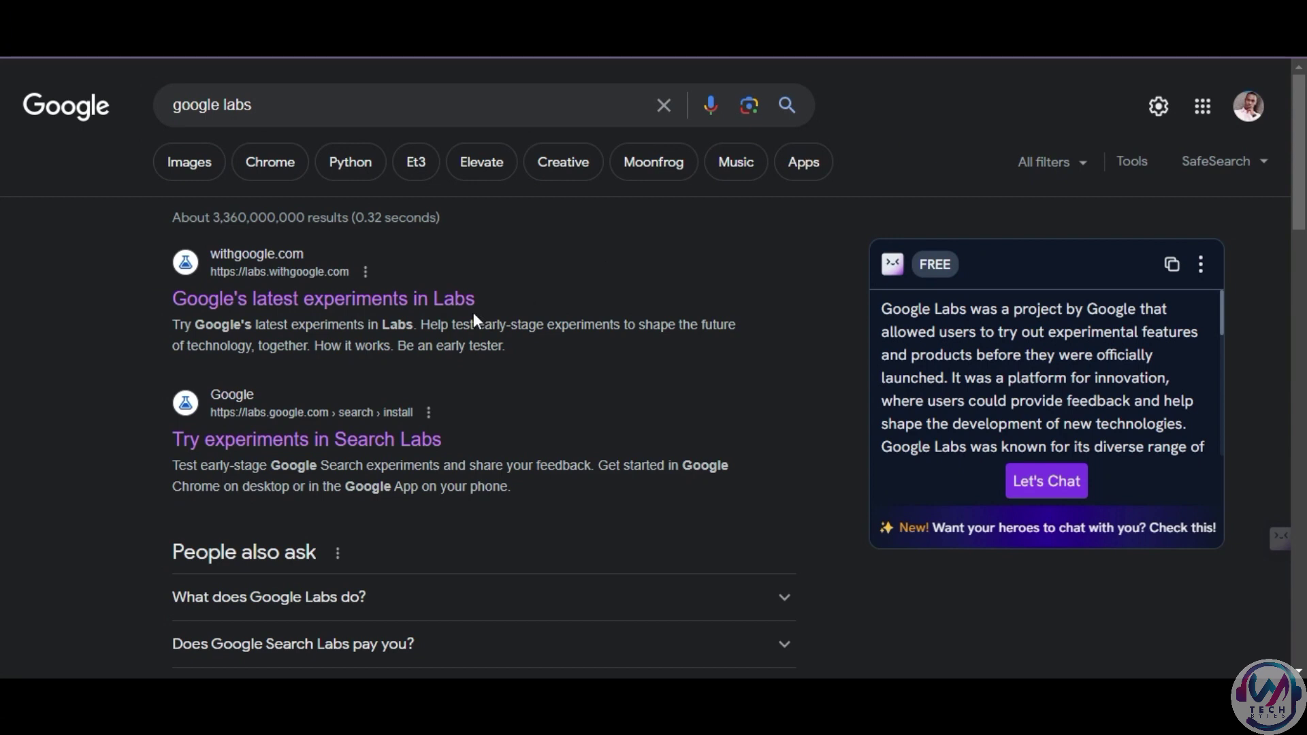
# Step: Open the 'Google's latest experiments in Labs' result and scroll through the Labs page
pyautogui.click(388, 299)
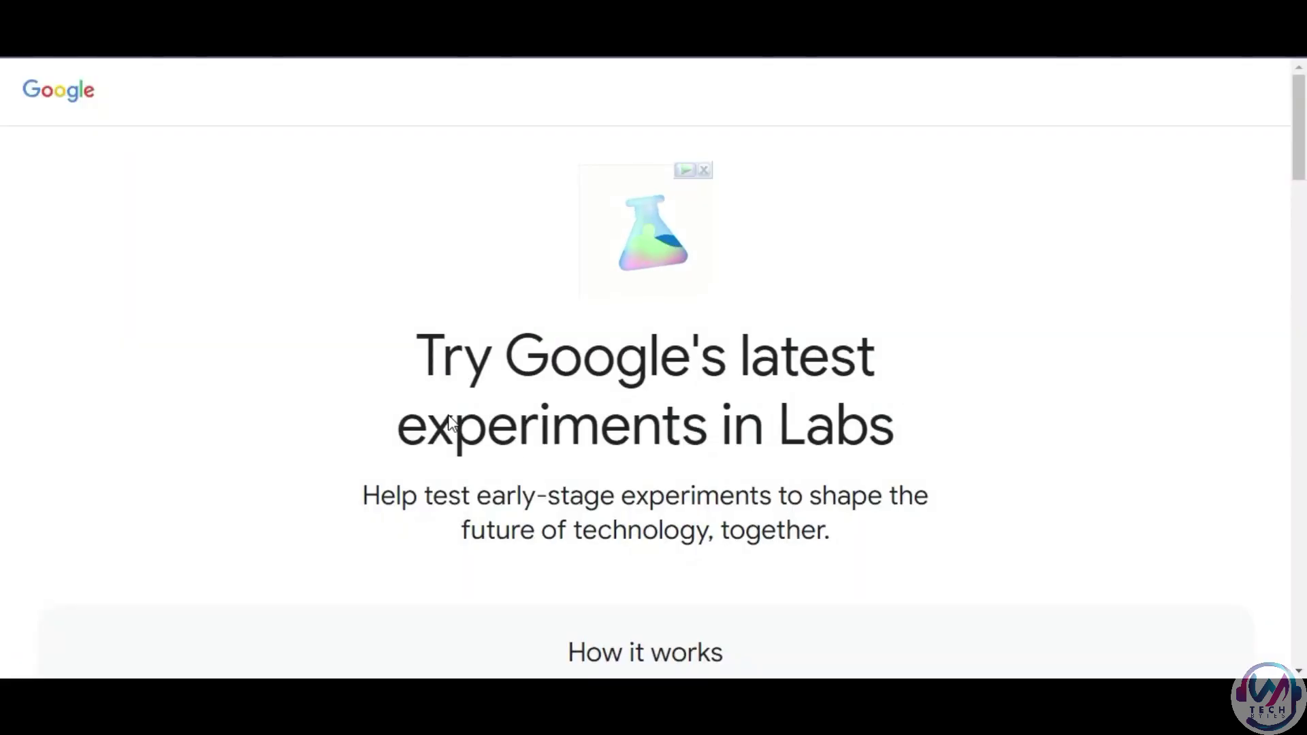
pyautogui.scroll(-3, 451, 423)
pyautogui.scroll(-15, 449, 417)
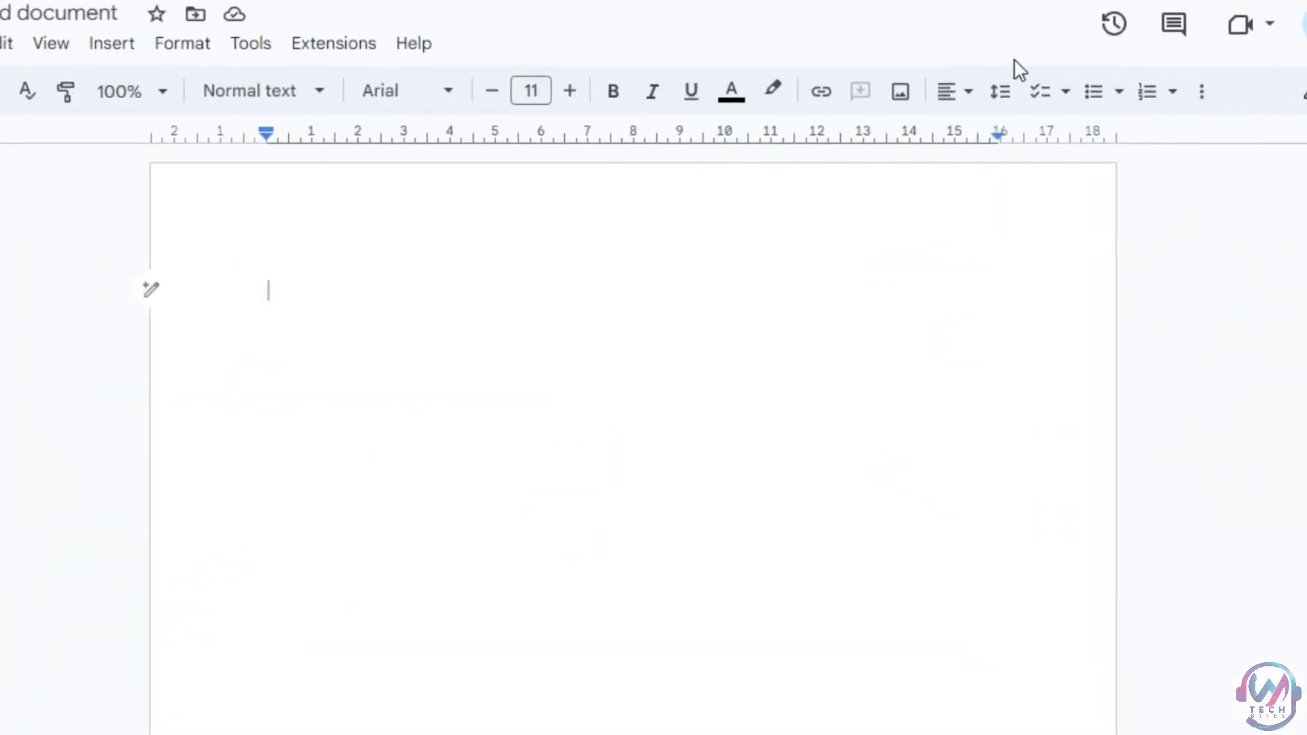
# Step: Have the AI write a piece on the importance of cybersecurity and insert it into the document
pyautogui.click(97, 287)
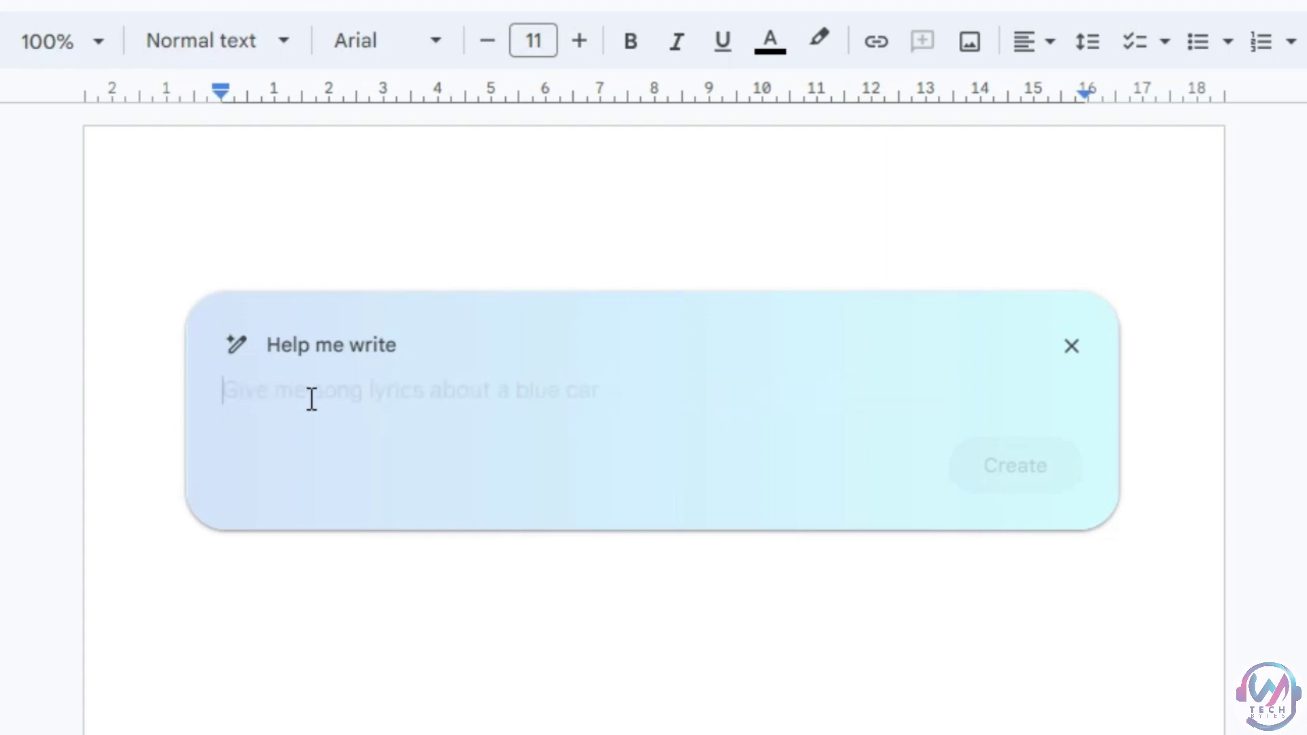
pyautogui.write('Write about the importance of cyberse')
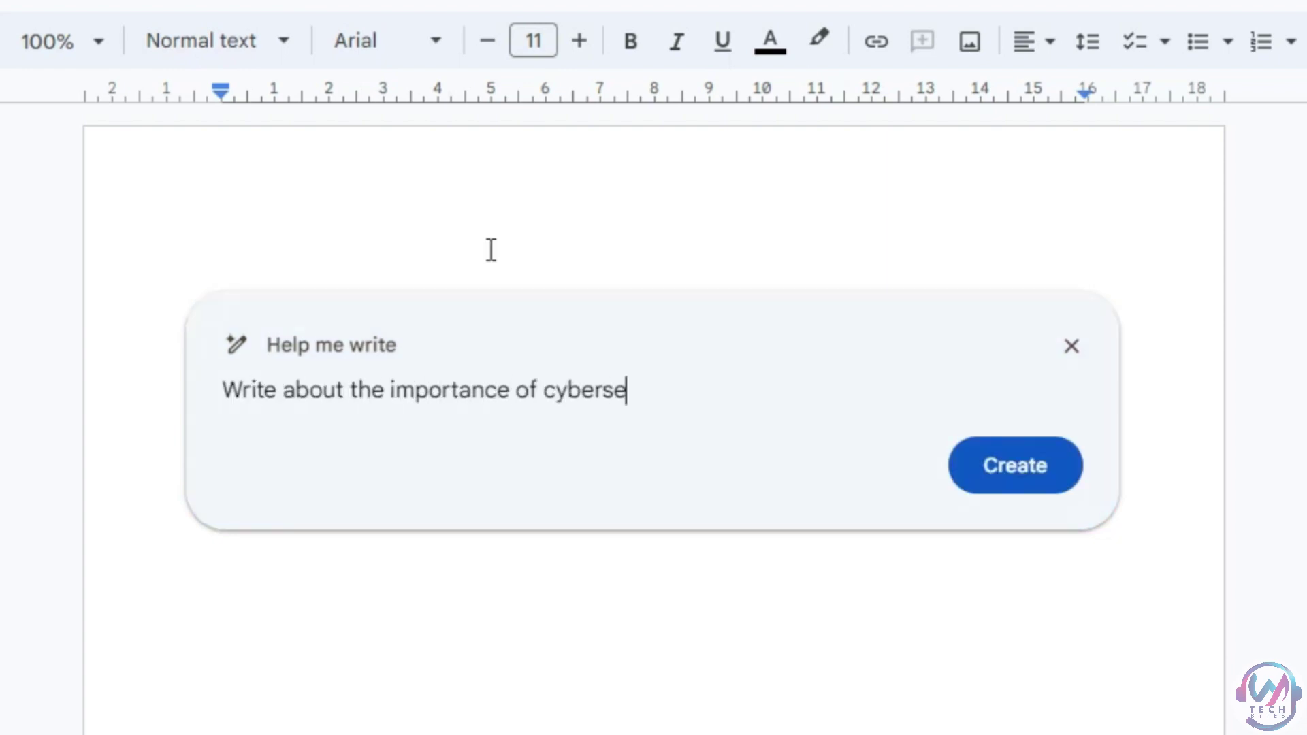
pyautogui.click(998, 450)
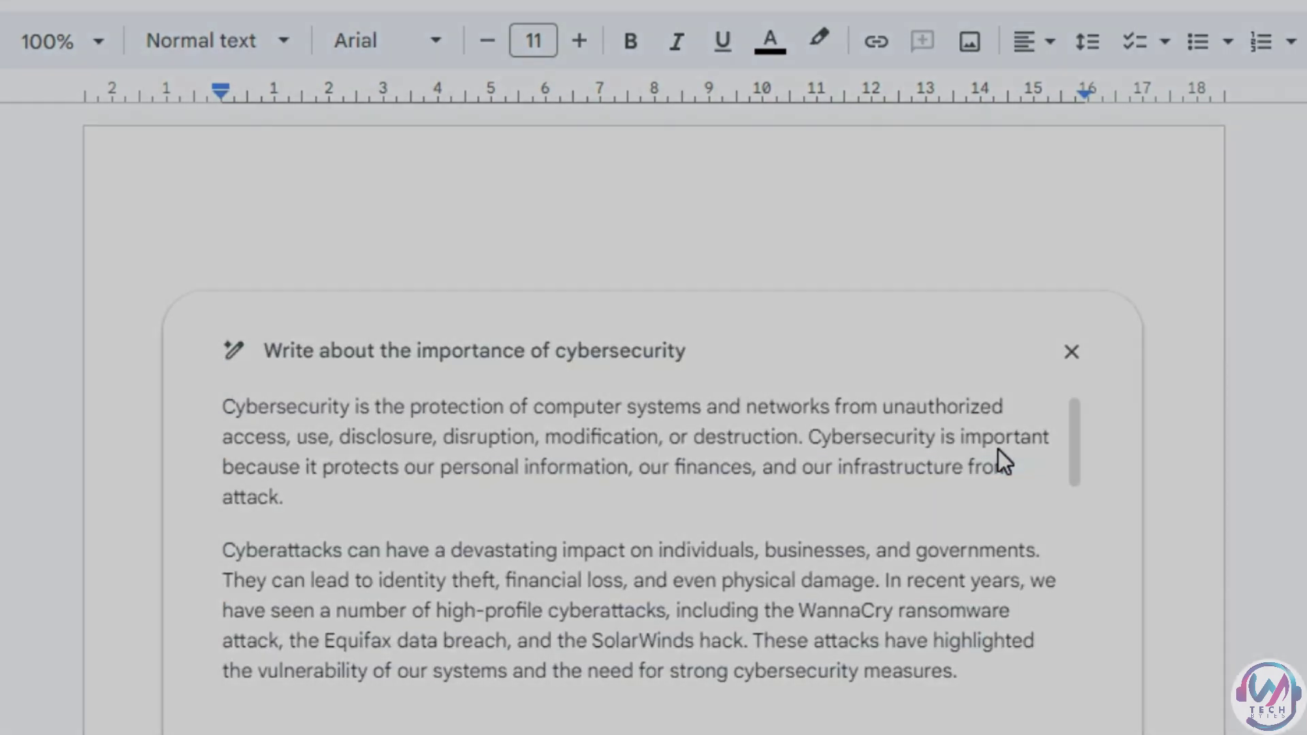
pyautogui.scroll(-8, 822, 583)
pyautogui.scroll(-3, 822, 583)
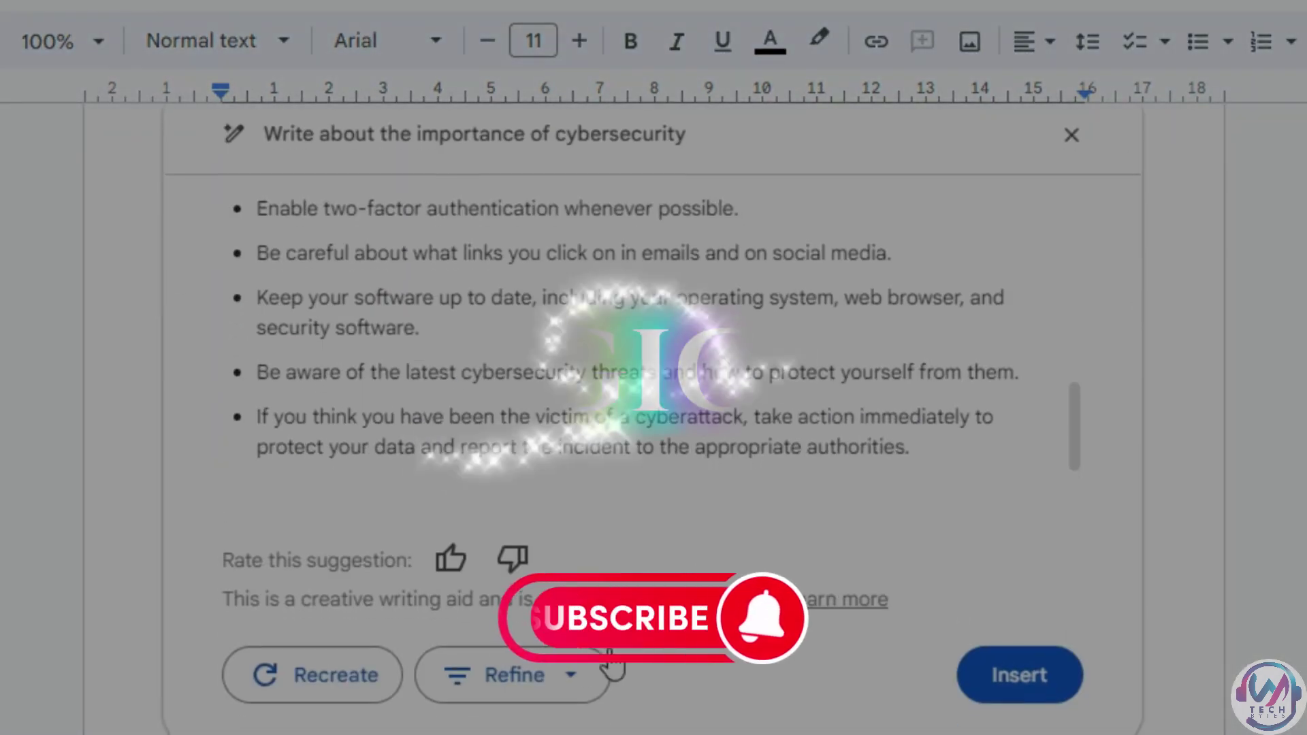
pyautogui.click(1006, 690)
pyautogui.scroll(5, 783, 449)
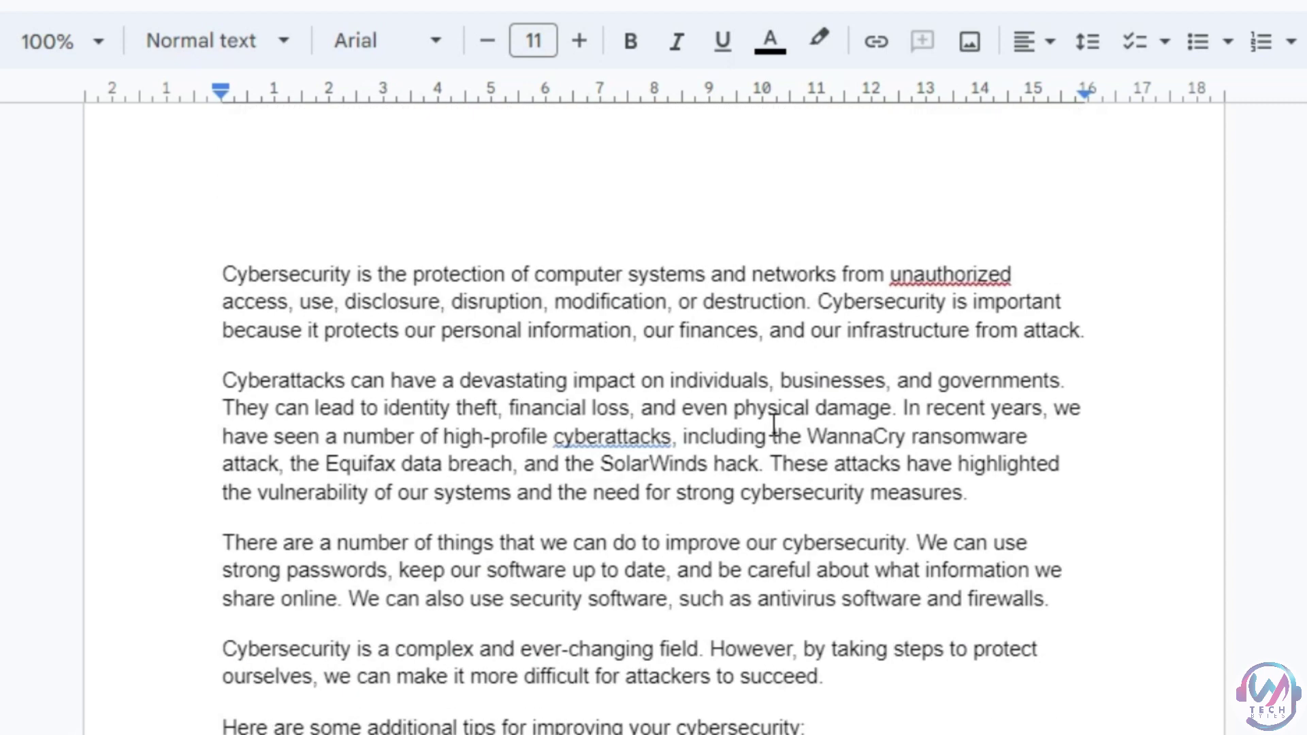
pyautogui.scroll(-2, 819, 475)
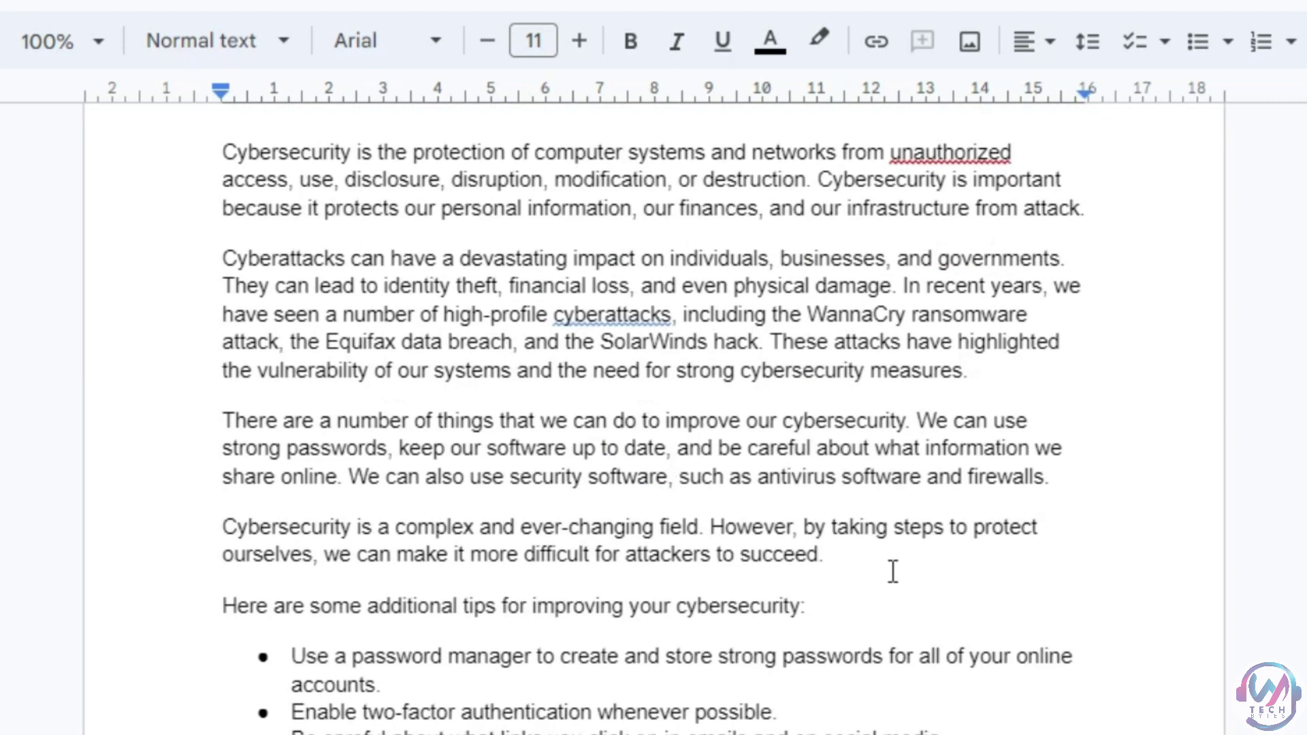
# Step: Have the AI elaborate on the paragraph about cybersecurity being complex and ever-changing
pyautogui.moveTo(892, 572); pyautogui.dragTo(220, 529)
pyautogui.click(85, 555)
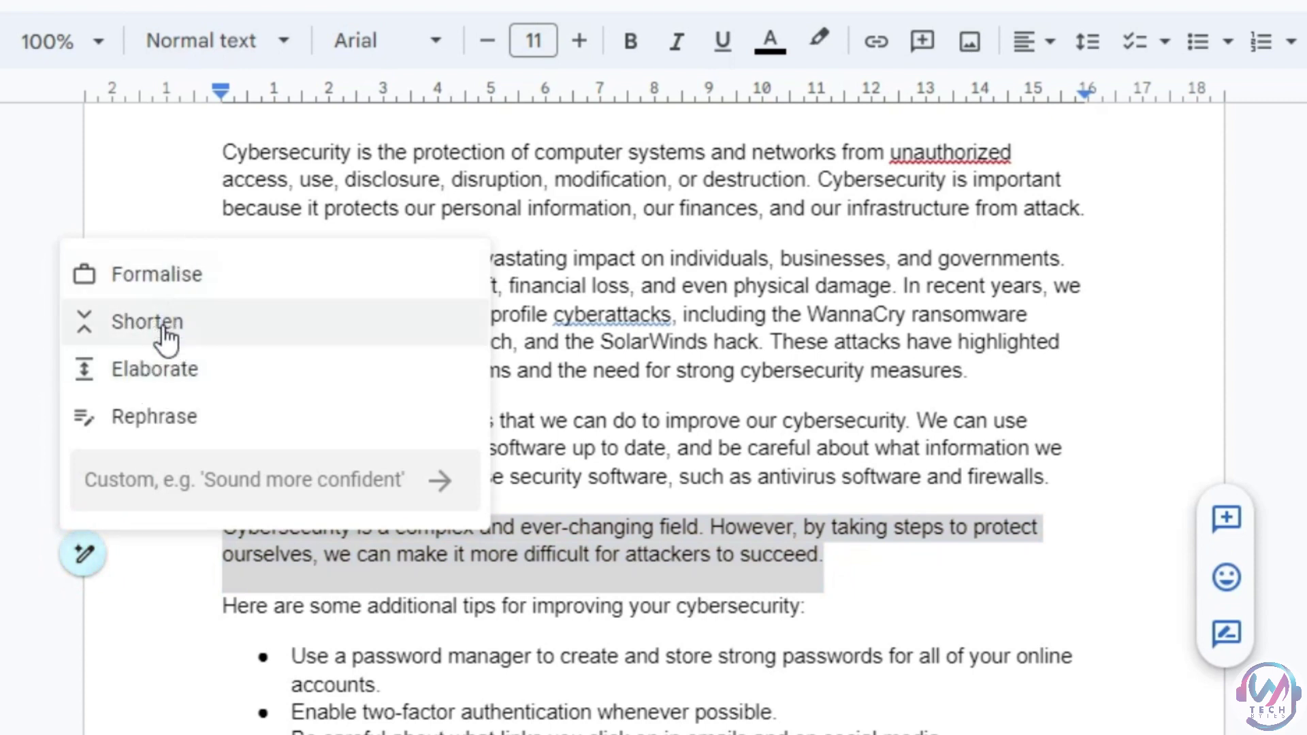
pyautogui.click(175, 378)
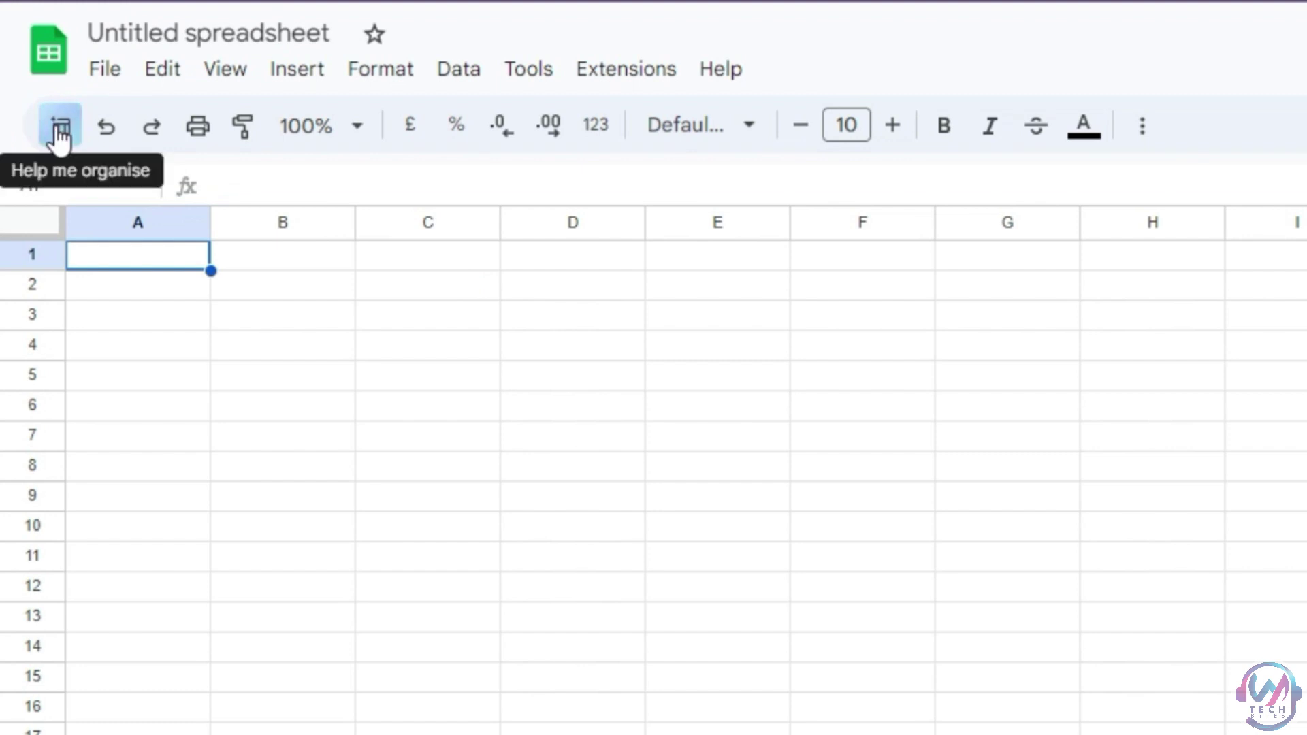
# Step: Ask Help me organise for a template to track ERP system implementation tasks
pyautogui.click(922, 246)
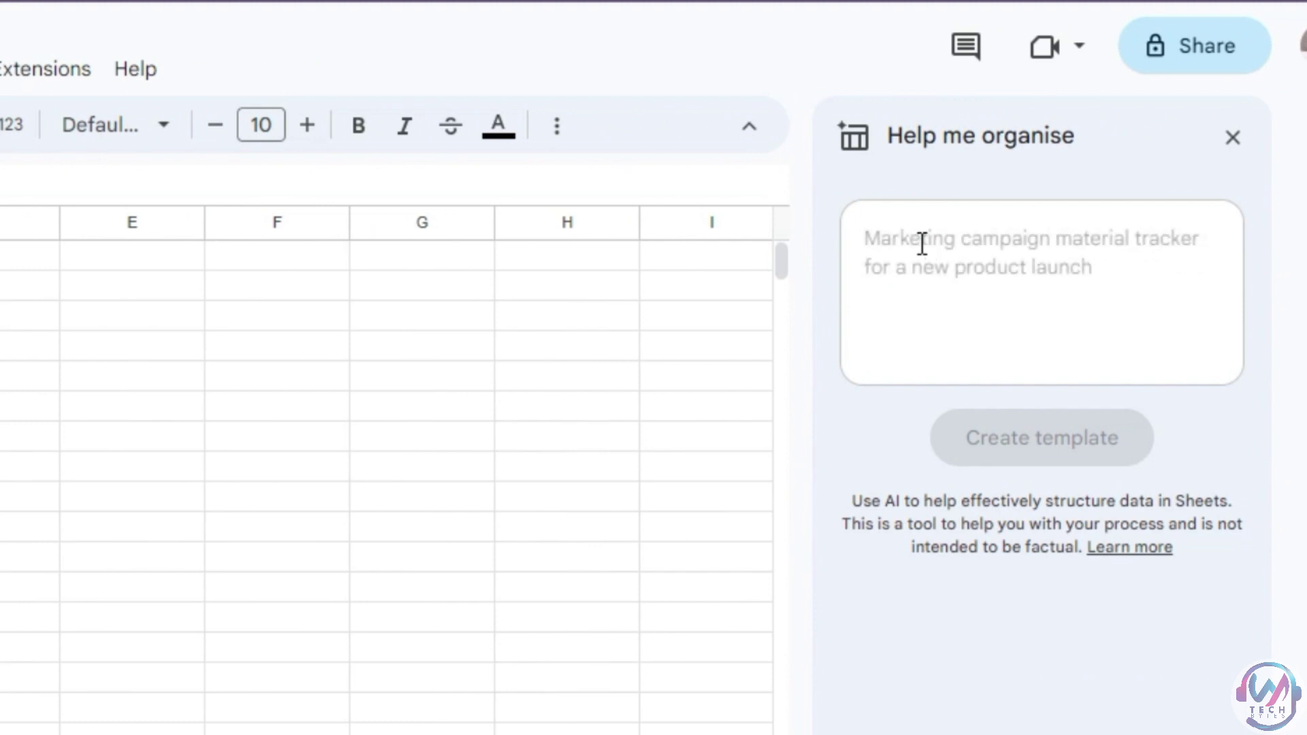
pyautogui.write('Tracking tasks')
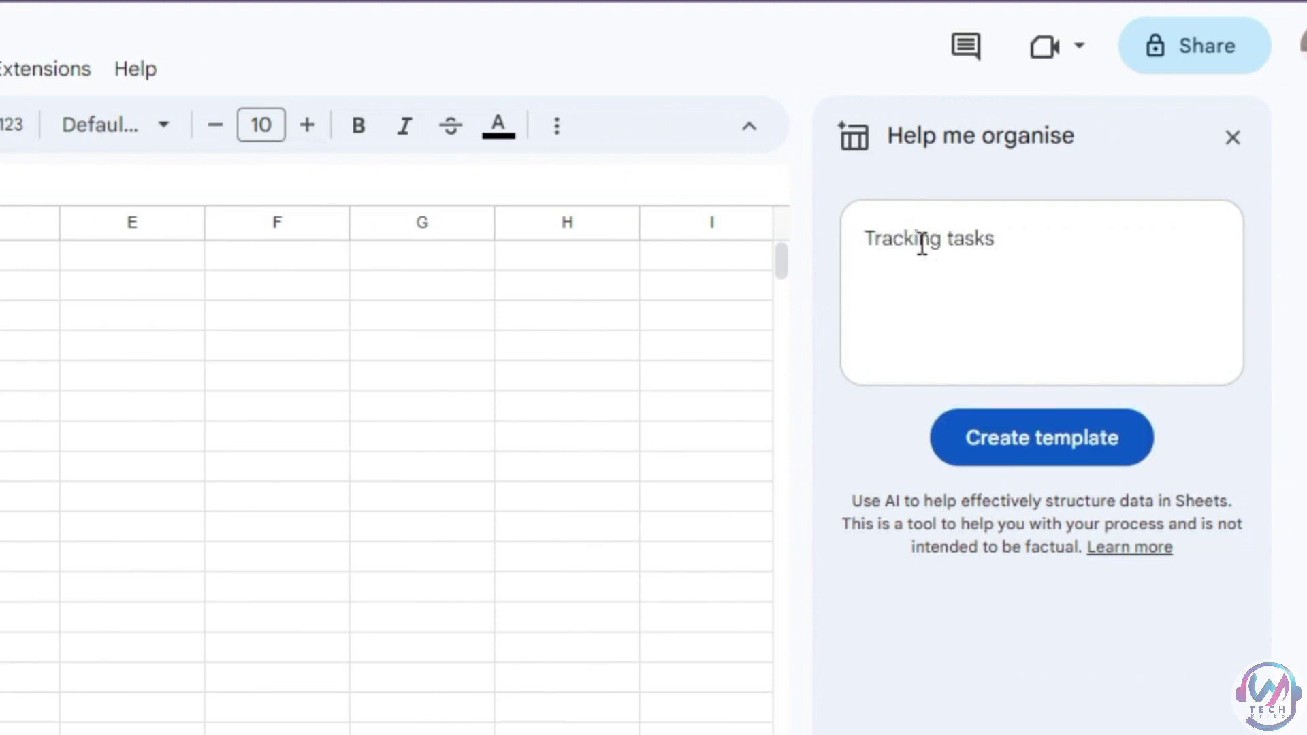
pyautogui.write('ement ERP')
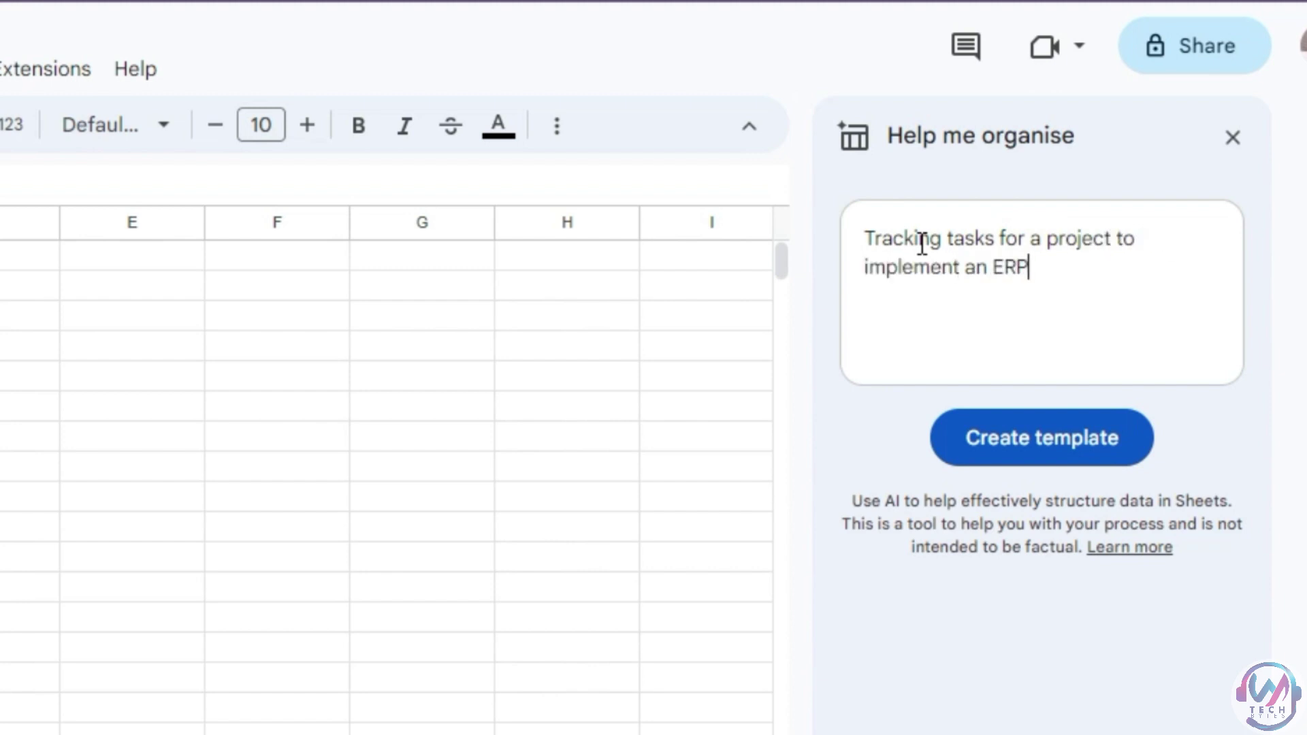
pyautogui.write(' system')
pyautogui.click(1087, 428)
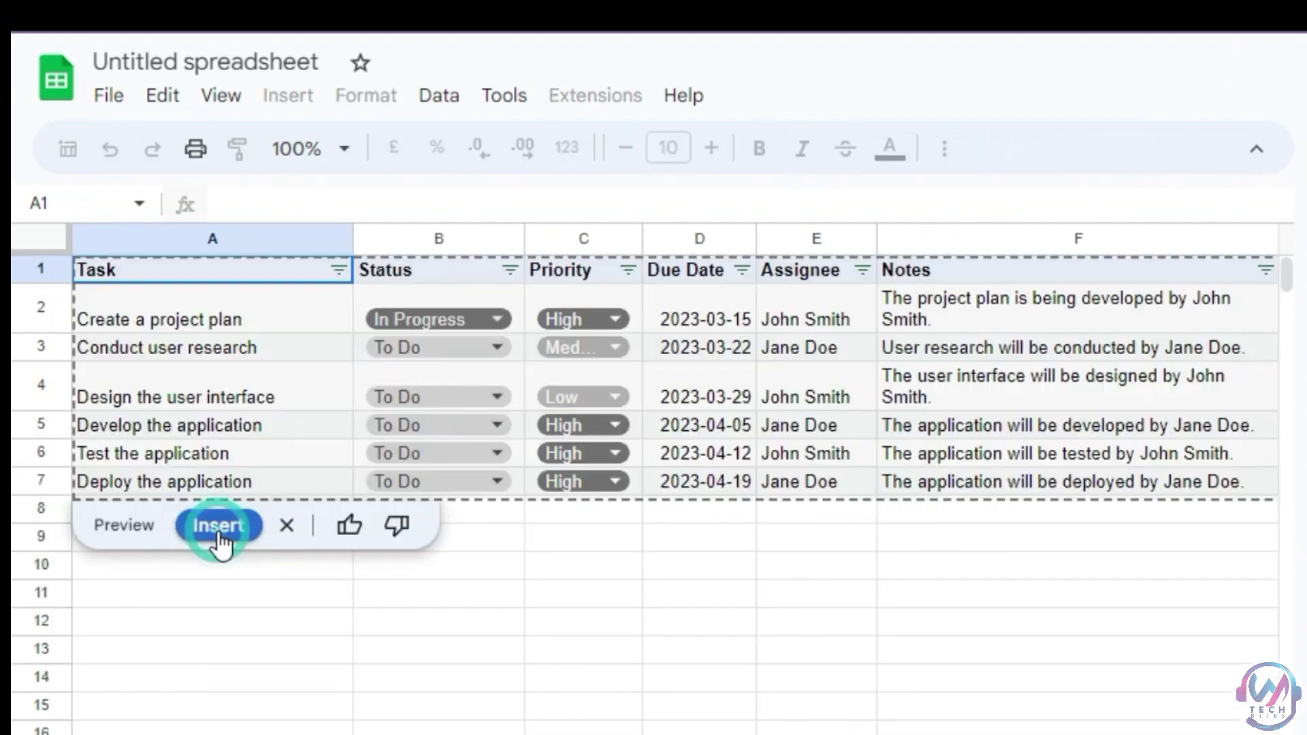
# Step: Insert the generated tracker table and set B3's status to In Progress
pyautogui.click(218, 530)
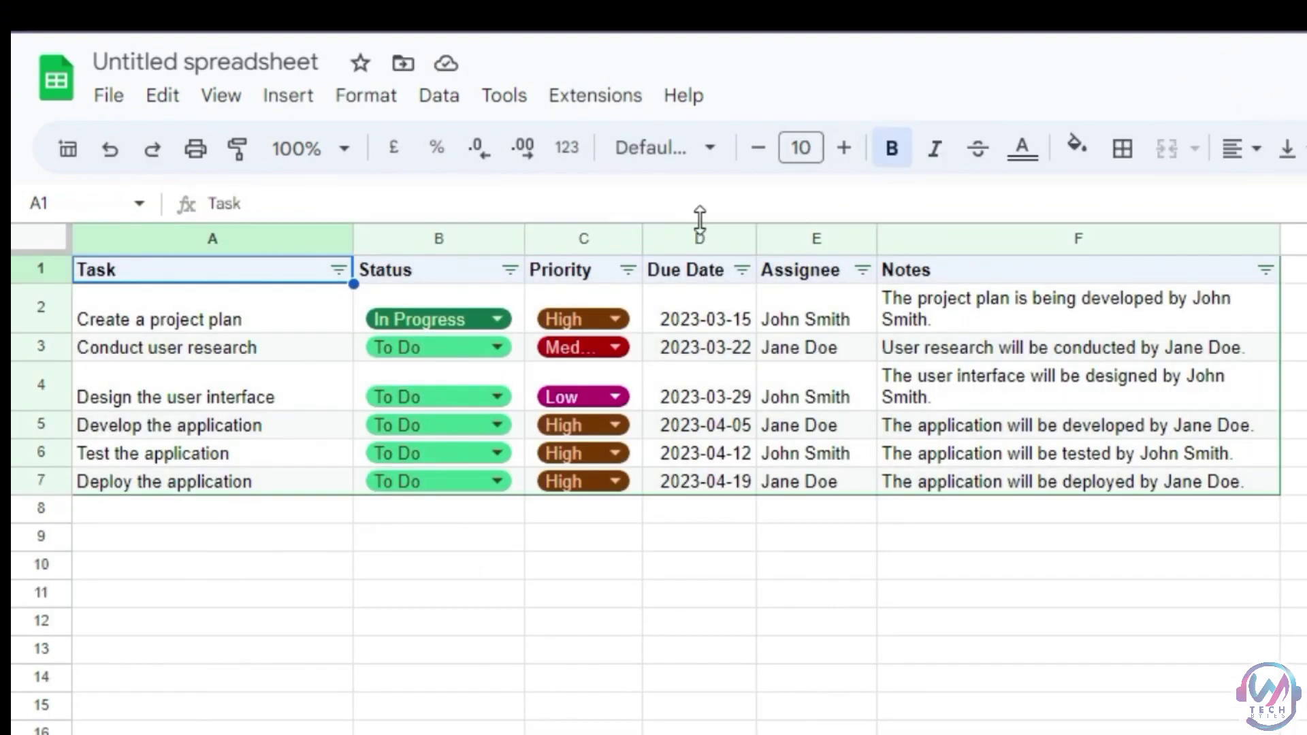
pyautogui.click(467, 352)
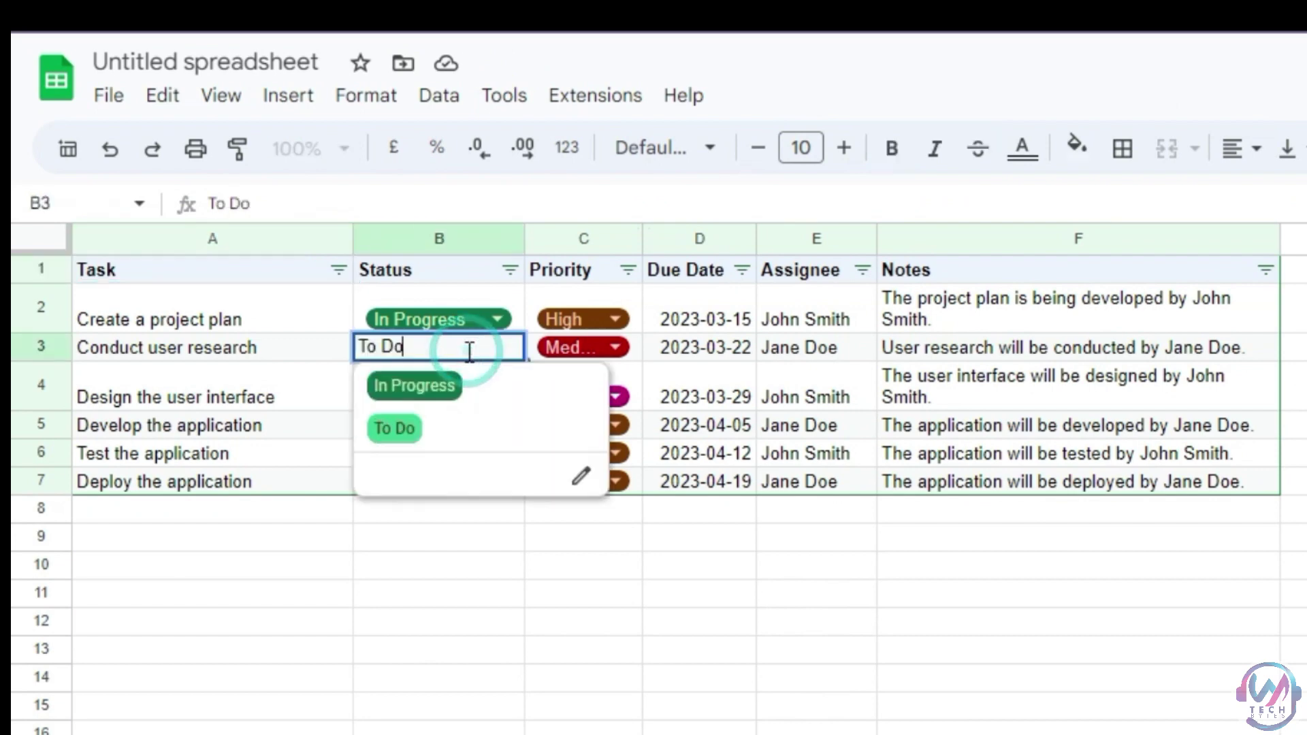
pyautogui.click(414, 386)
# Step: Add a red Overdue option to the Status dropdown rule and apply it to all status cells
pyautogui.click(497, 347)
pyautogui.click(580, 476)
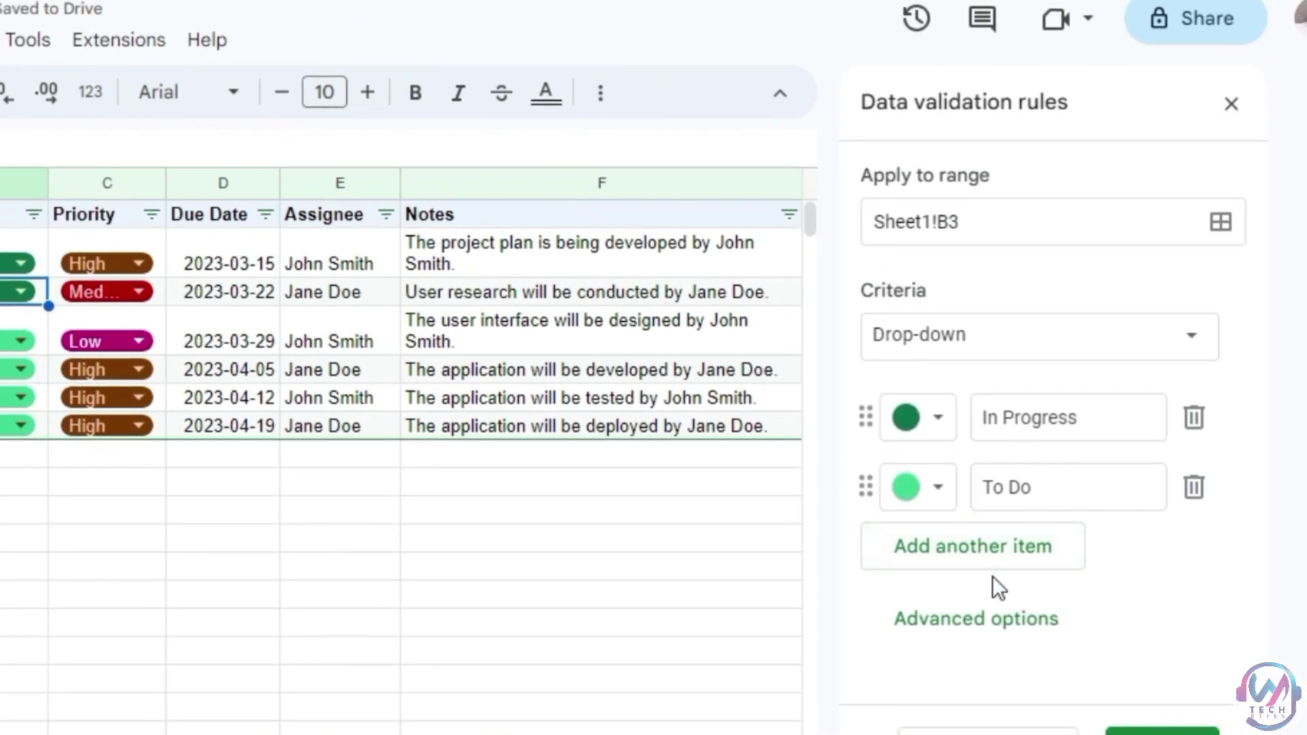
pyautogui.click(1021, 548)
pyautogui.write('Overdue')
pyautogui.click(923, 544)
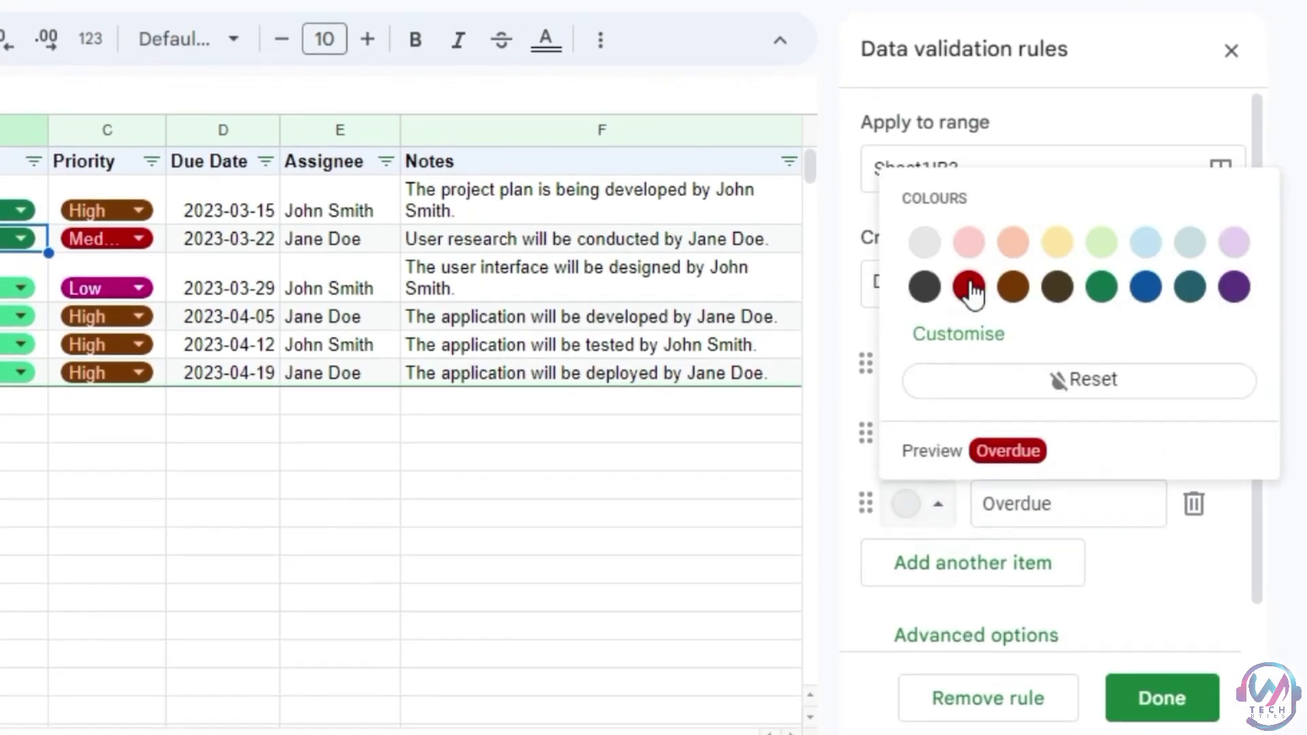
pyautogui.click(966, 326)
pyautogui.click(1180, 704)
pyautogui.click(758, 413)
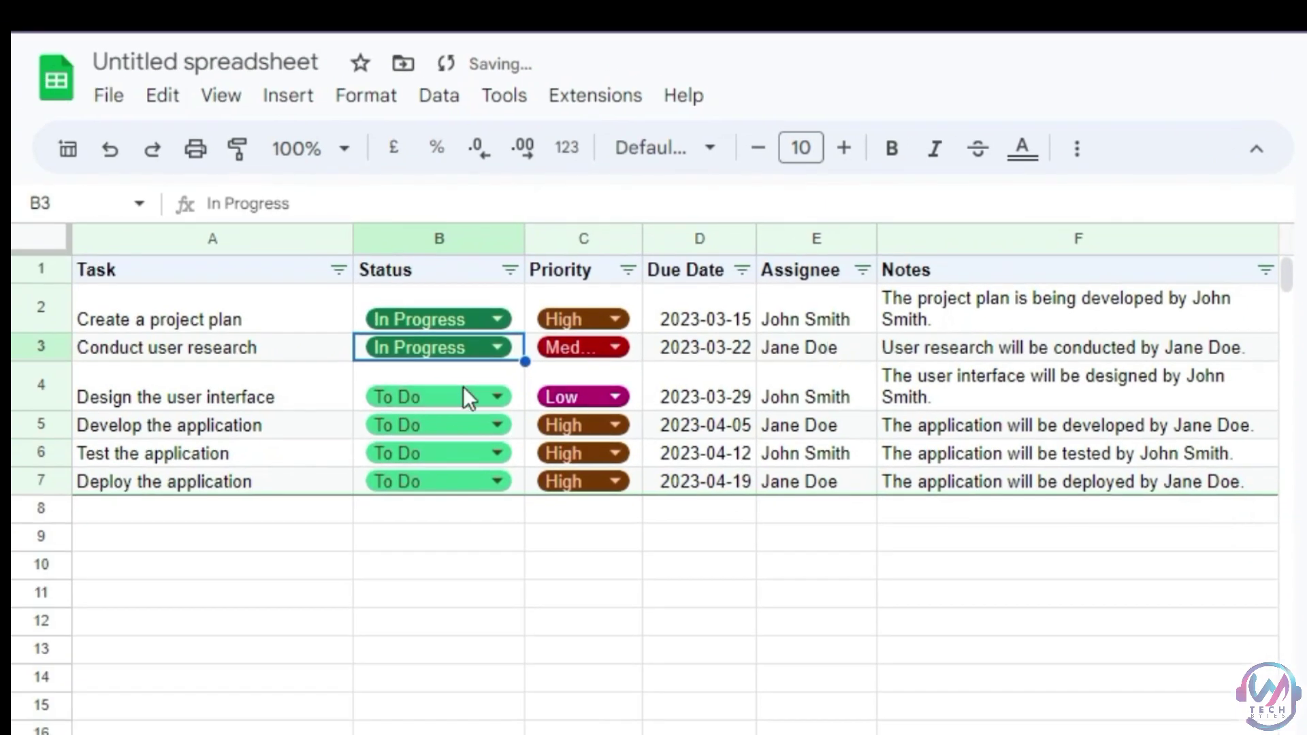
# Step: Mark the interface design task in B4 Overdue and enter a new assignee name in E2
pyautogui.click(463, 395)
pyautogui.click(422, 522)
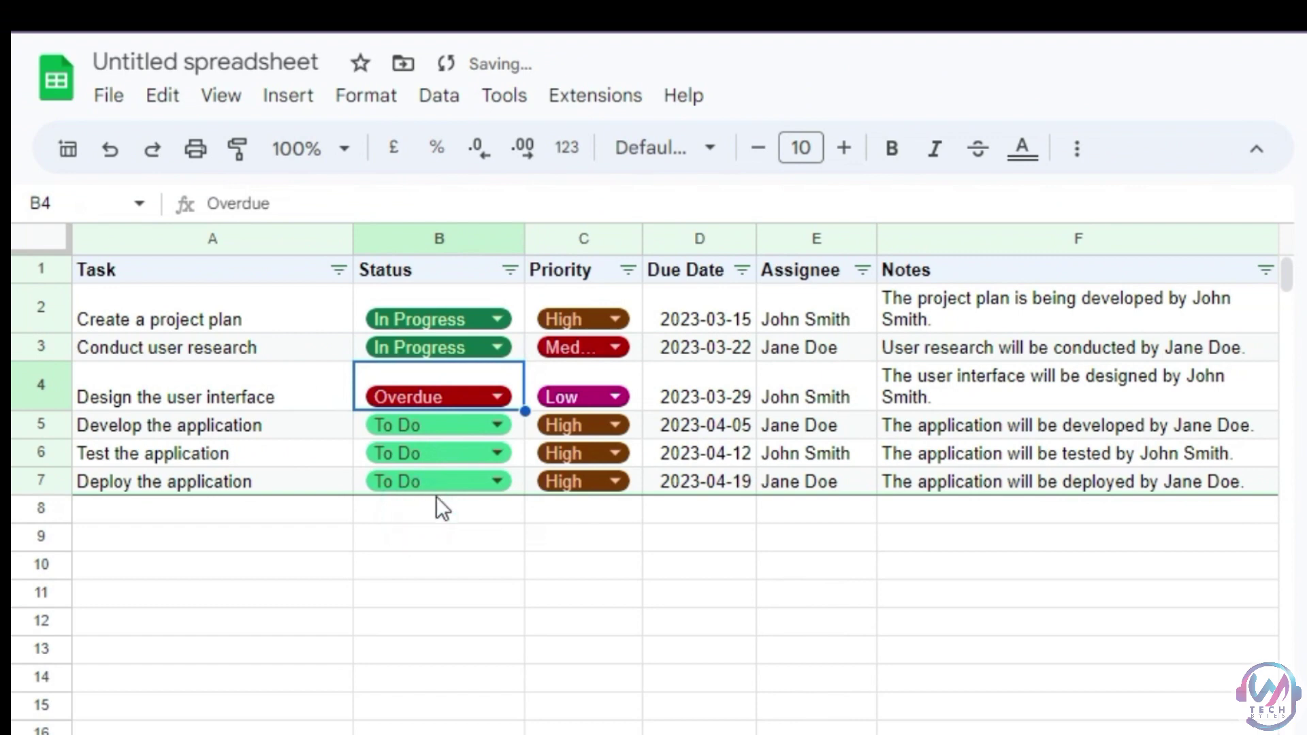
pyautogui.click(690, 300)
pyautogui.click(831, 312)
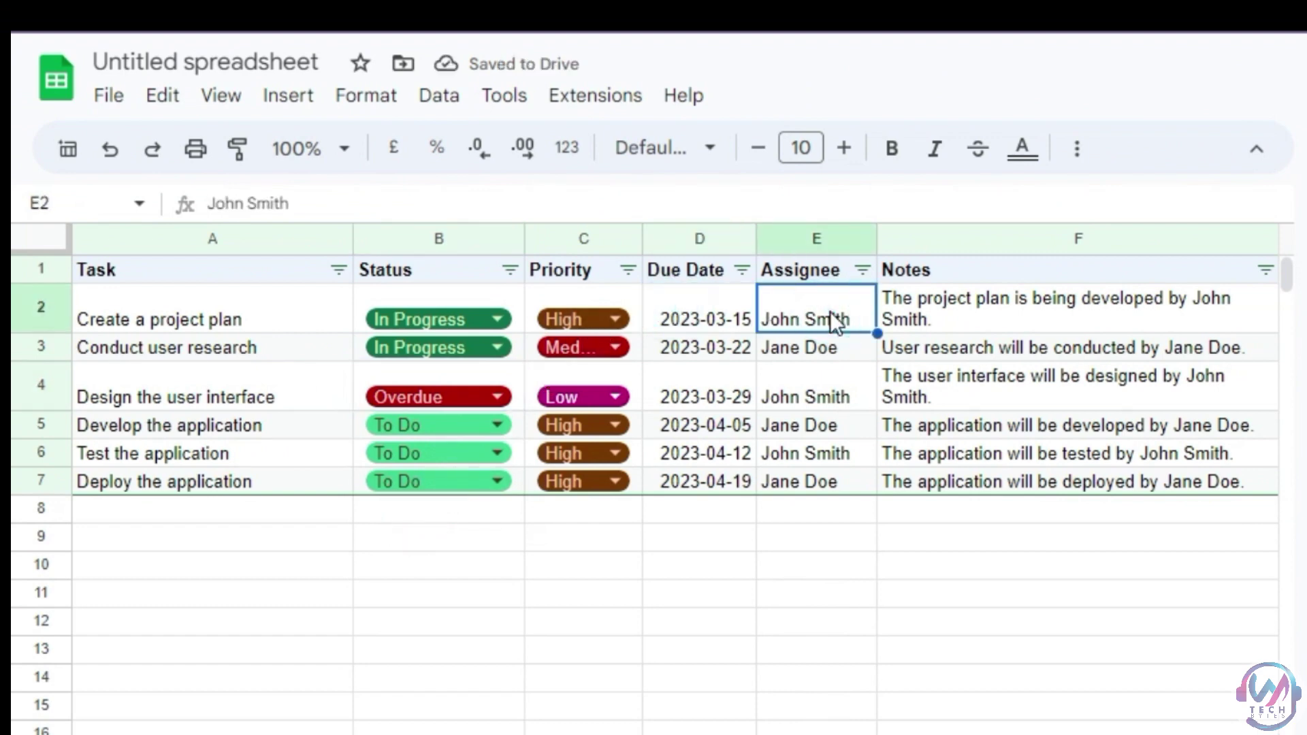
pyautogui.doubleClick(831, 312)
pyautogui.write('James Smith')
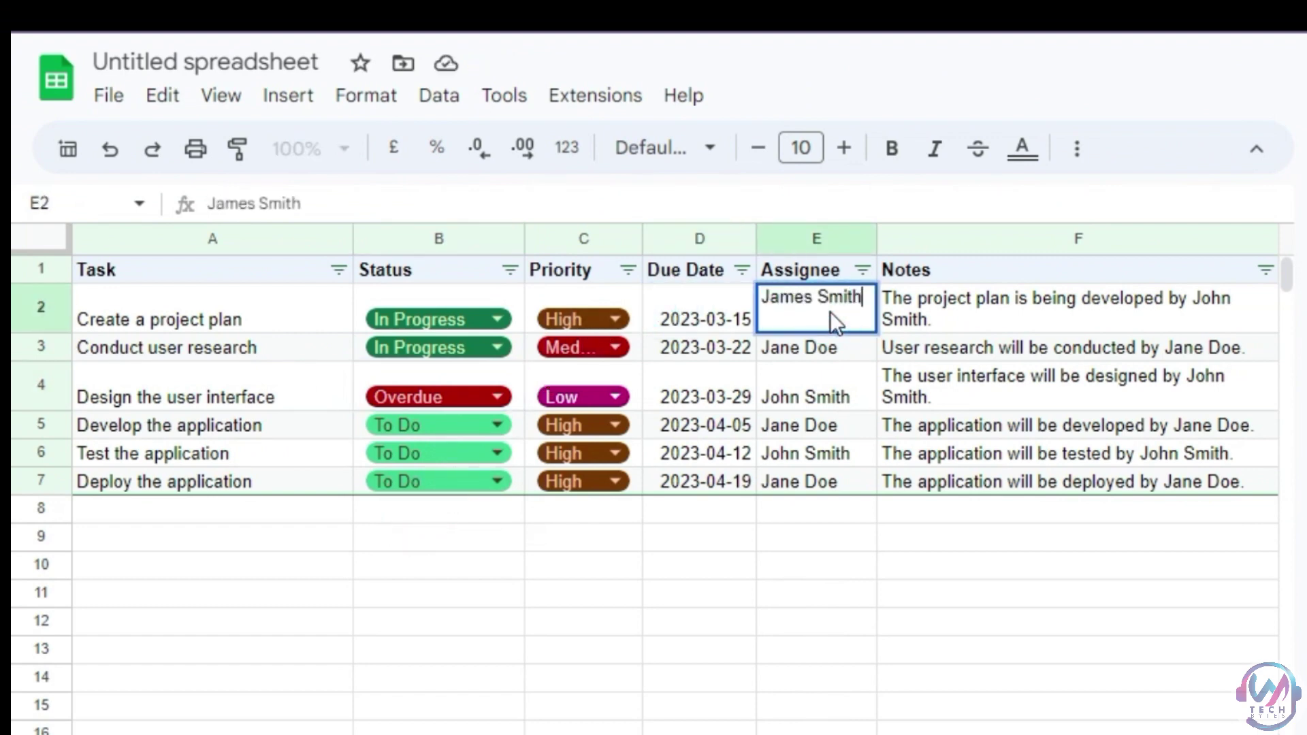
pyautogui.press('Return')
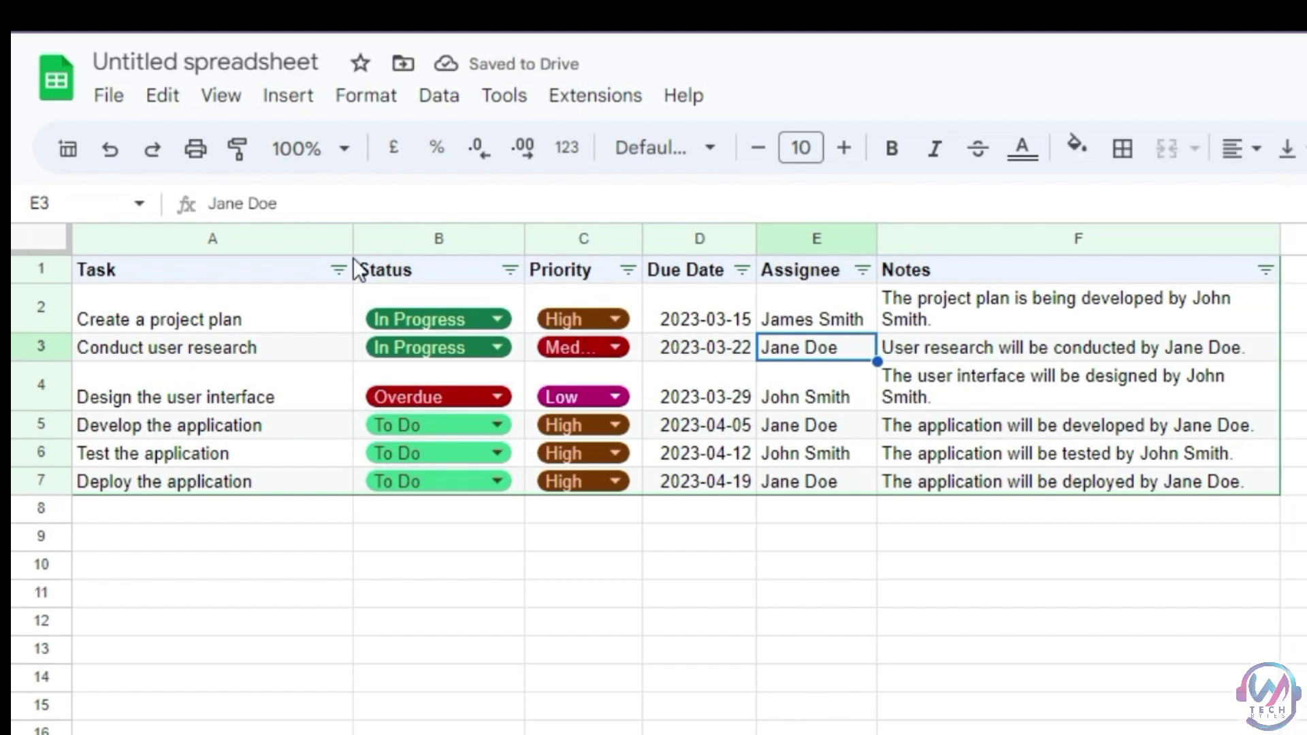
# Step: Show the Download format options from the File menu
pyautogui.click(116, 102)
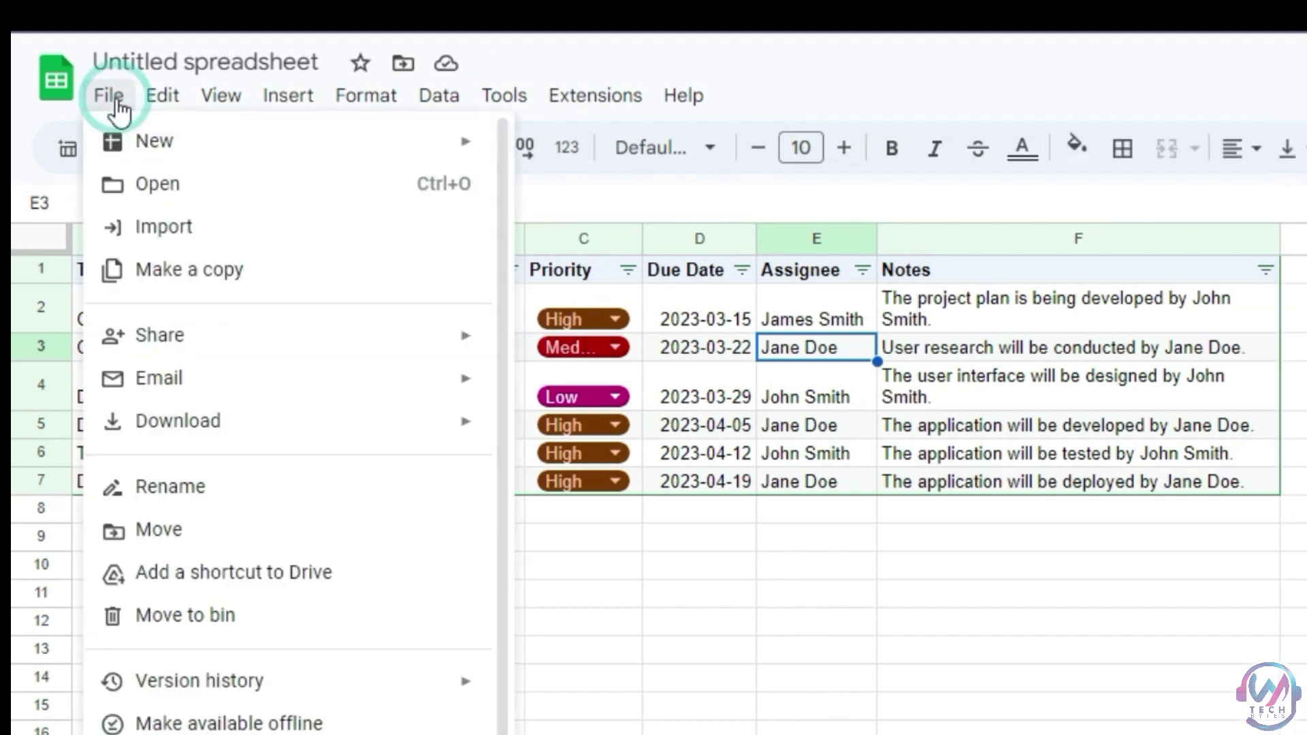
pyautogui.moveTo(321, 440)
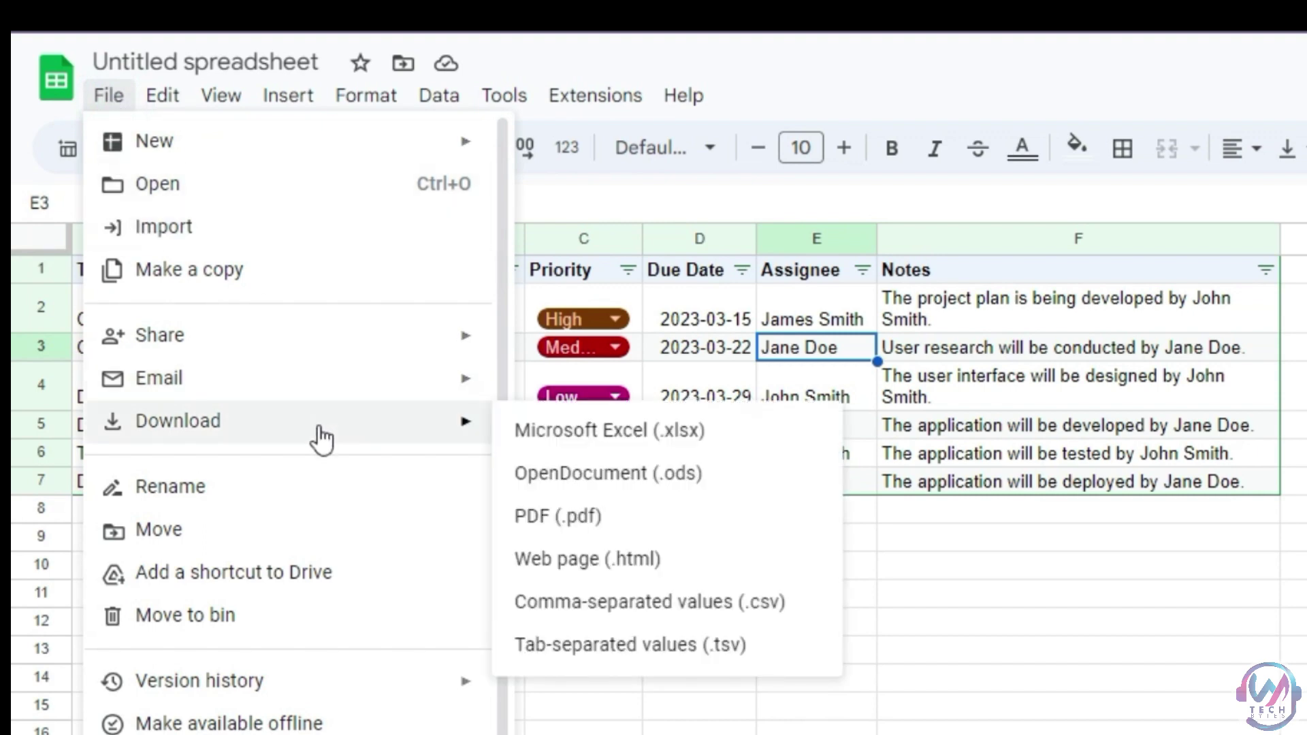